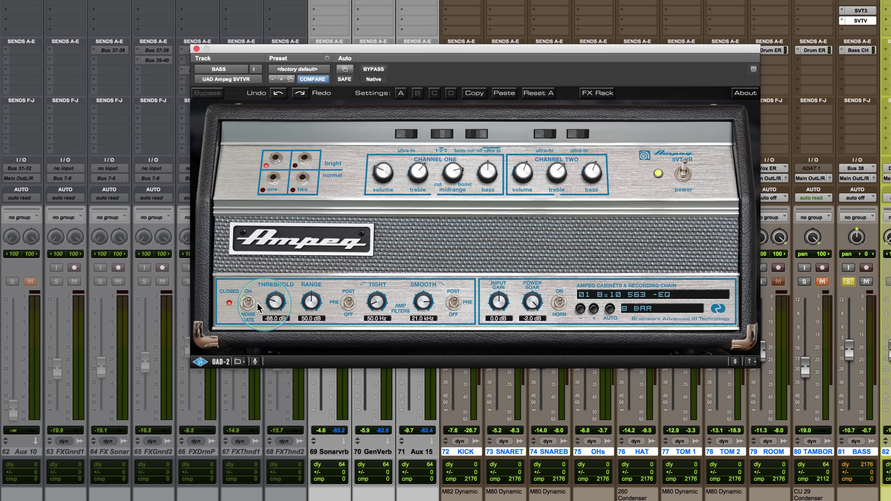
Switch the amp's noise gate off and back on
left_click(247, 309)
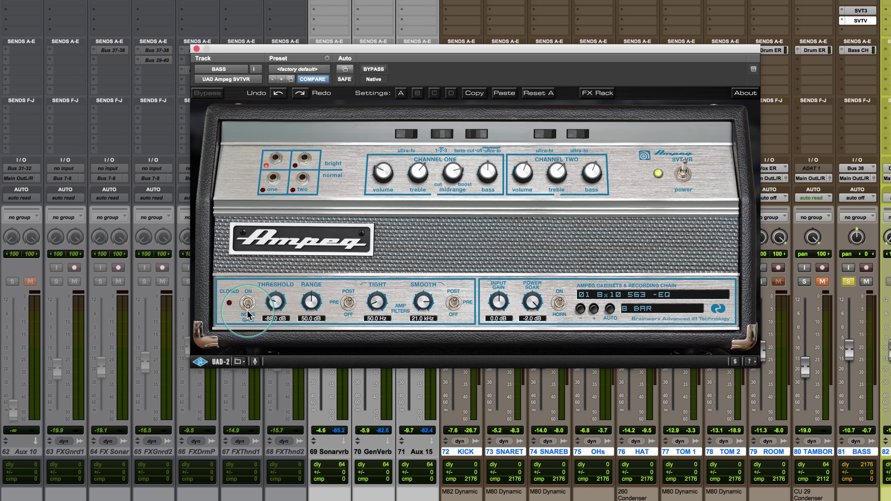
left_click(248, 302)
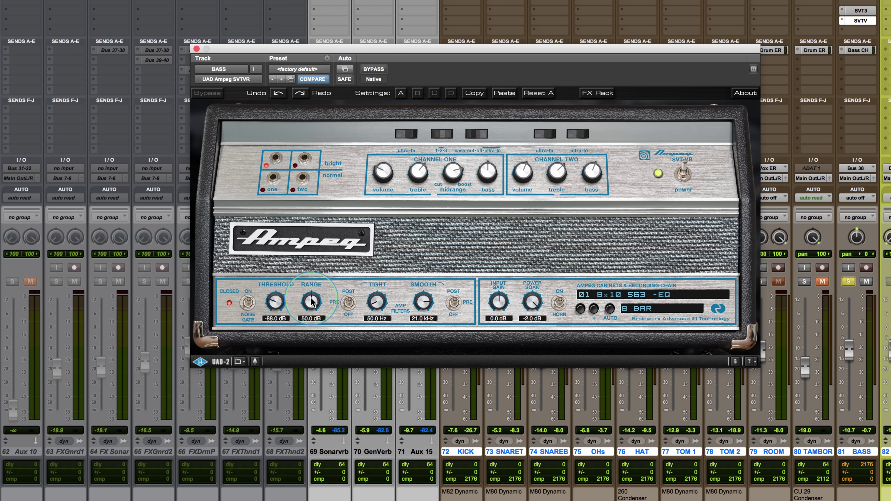
Try the Off, Pre and Post positions of the Tight and Smooth amp filter switches
left_click(348, 311)
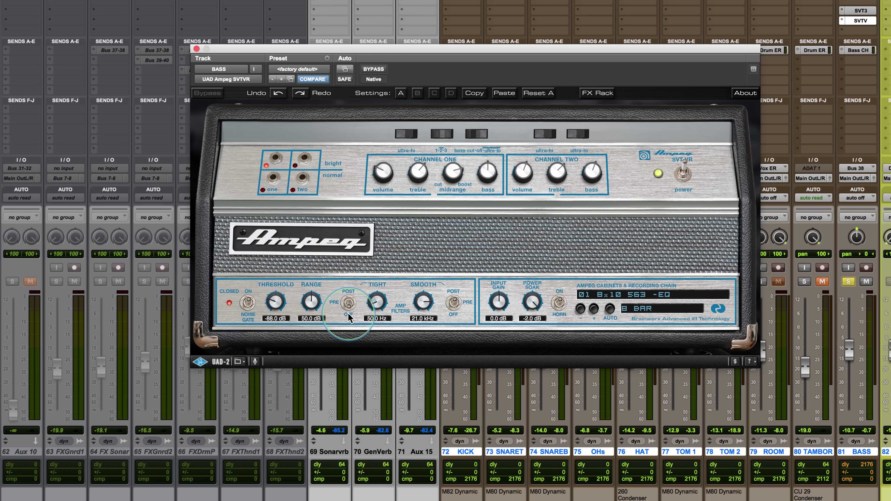
left_click(338, 302)
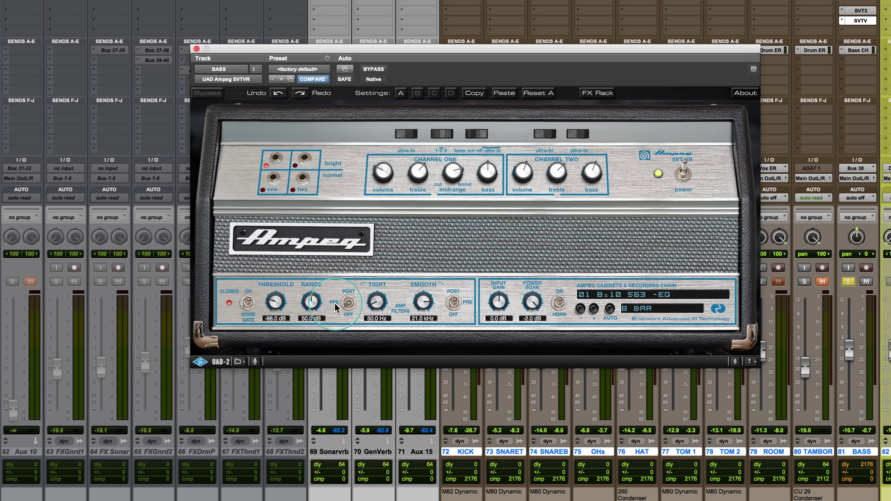
left_click(348, 301)
left_click(347, 300)
left_click(347, 291)
left_click(349, 302)
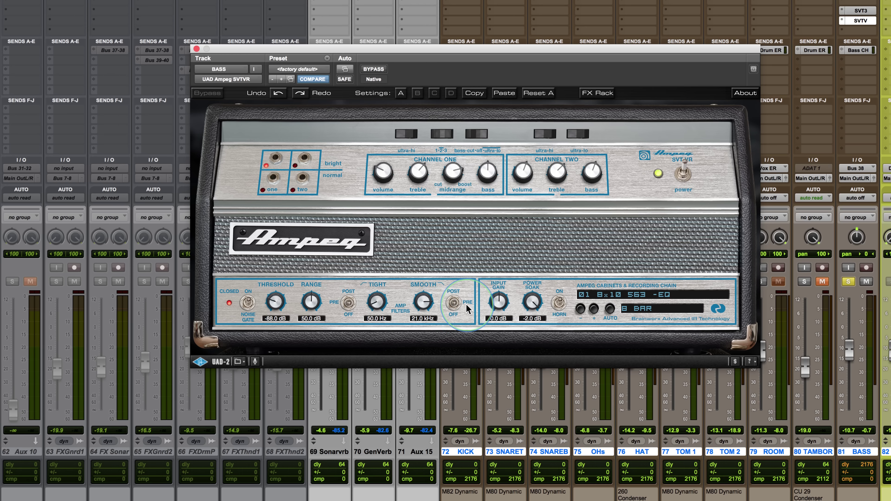
left_click(449, 303)
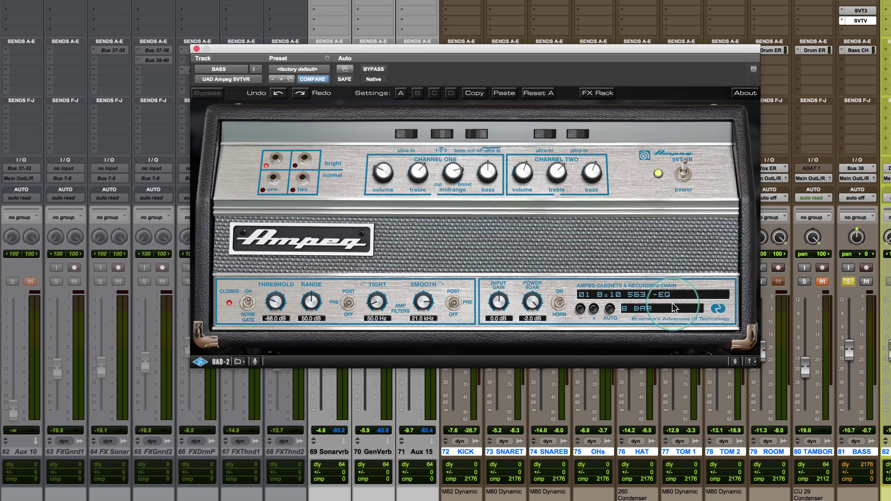
Review the horn switch and the list of cabinet and recording chain options, keeping the selected chain
left_click(559, 302)
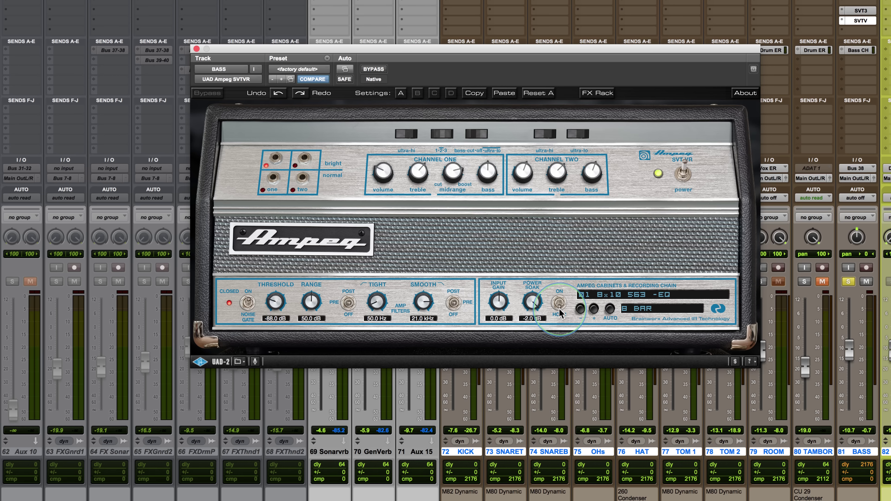
left_click(669, 295)
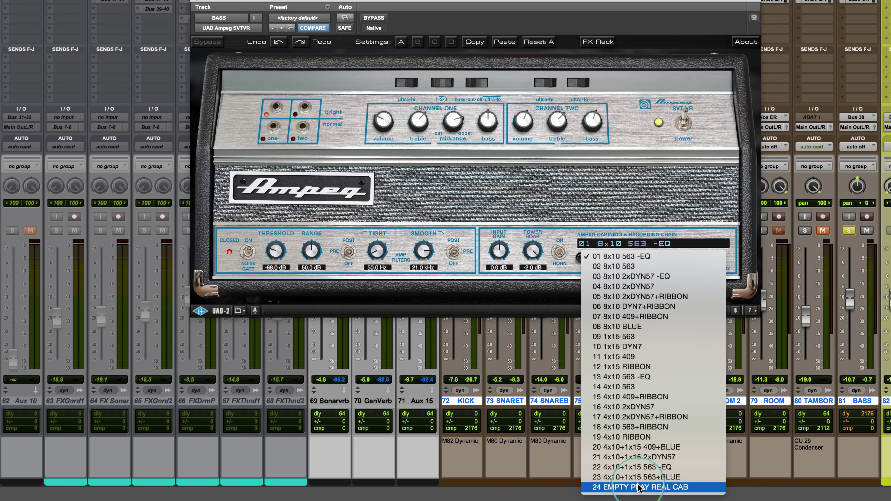
left_click(642, 231)
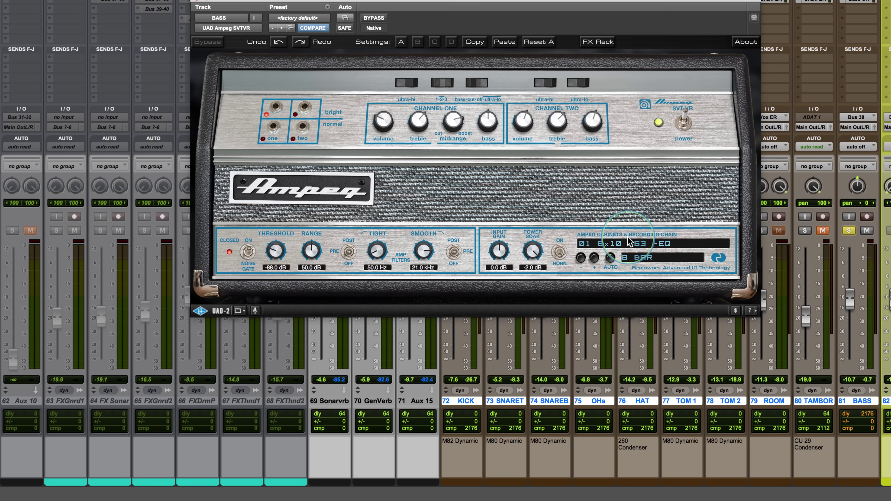
Advance the recording chain by two entries and return it to the original one
double_click(592, 259)
left_click(581, 259)
left_click(580, 259)
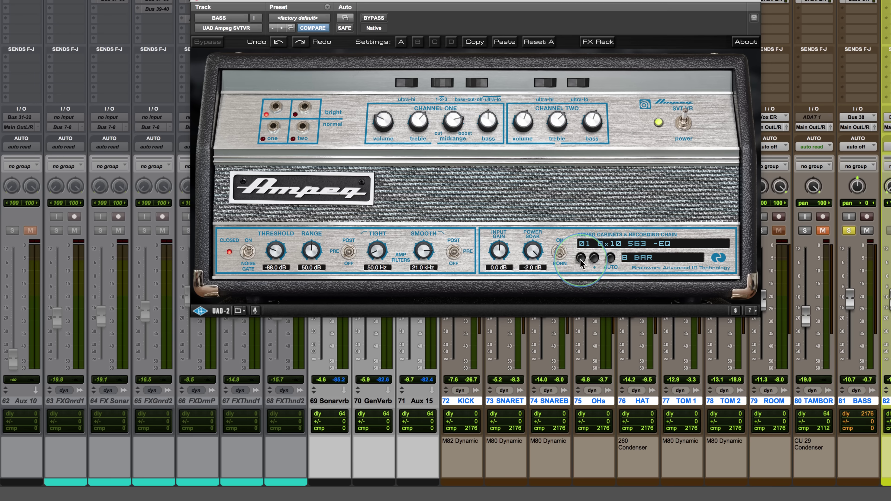
Set the automatic recording chain switching interval to 2 BAR
left_click(610, 259)
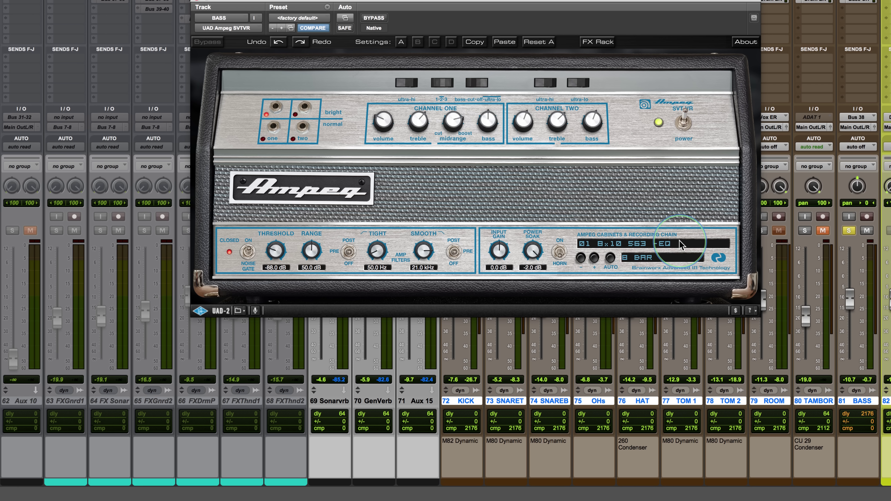
left_click(645, 258)
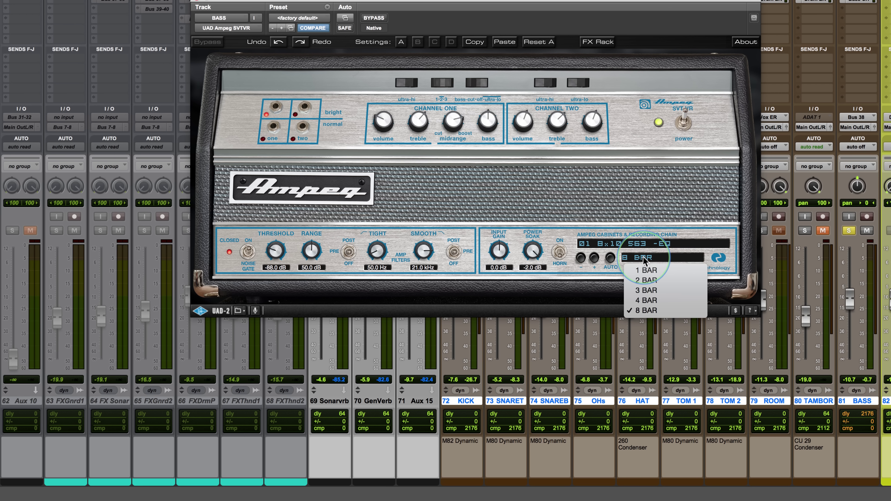
left_click(643, 282)
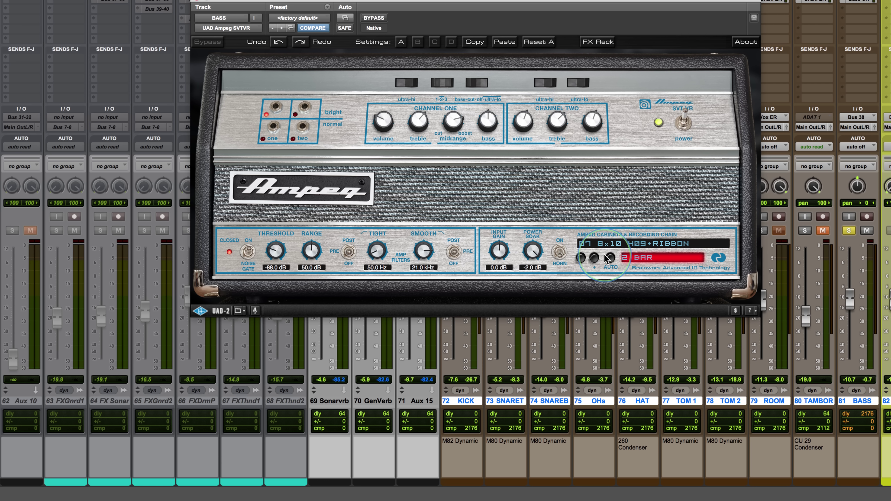
Set the cabinet and recording chain back to 01 8x10 563 -EQ
left_click(591, 247)
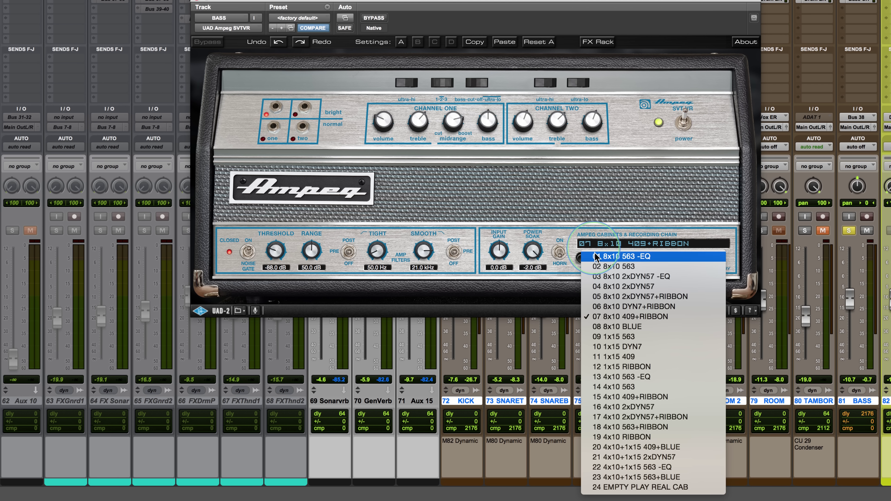
left_click(609, 325)
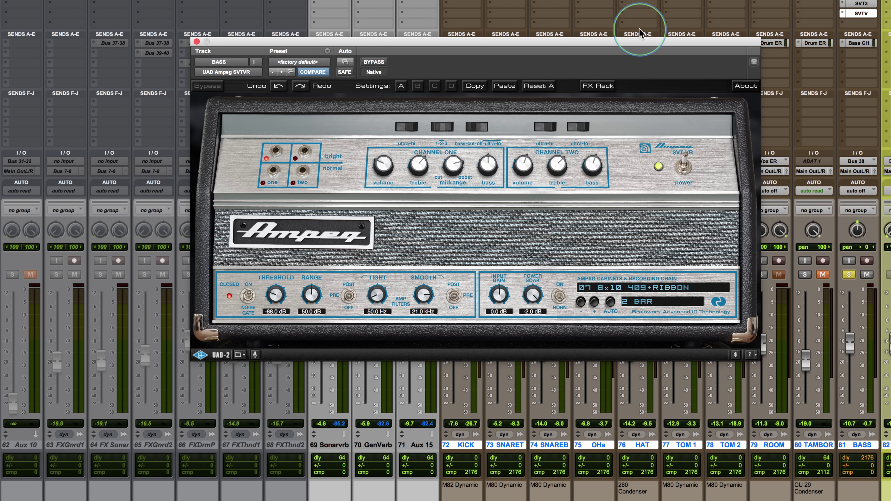
left_click(607, 287)
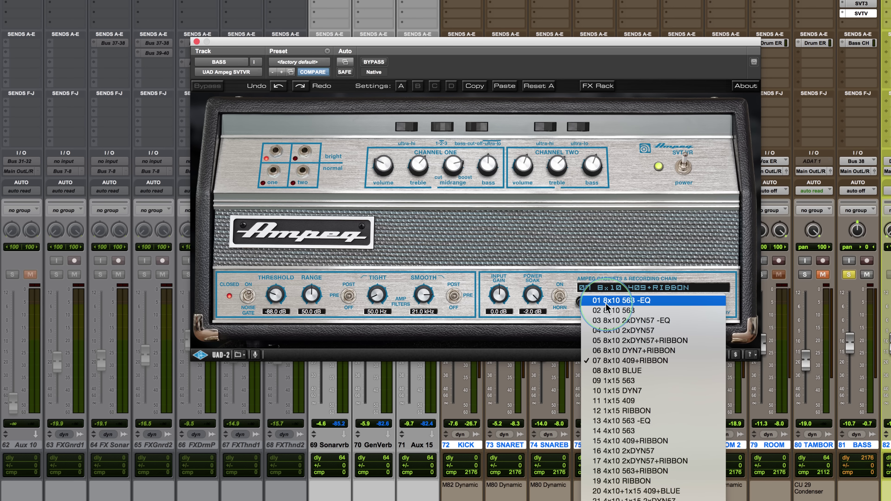
left_click(606, 300)
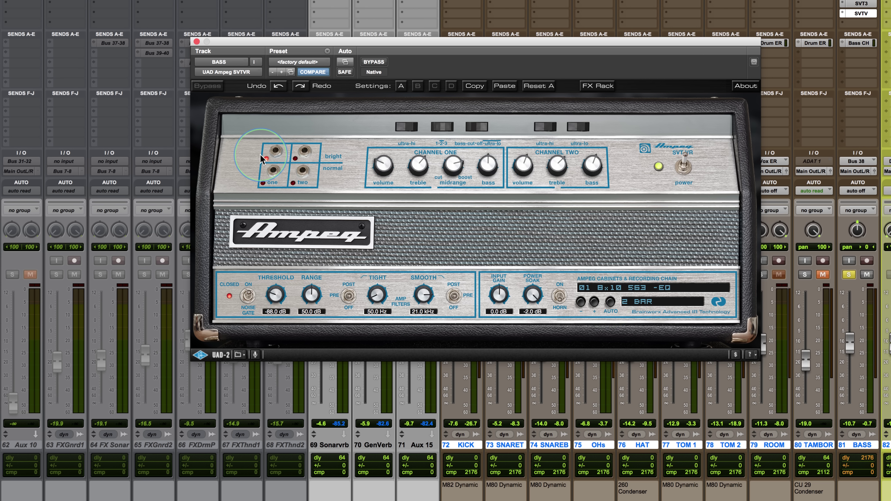
Switch to the Edit window, place the cursor near the start of the BASS clip and start playback
mouse_move(506, 46)
left_mouse_down()
mouse_move(505, 77)
mouse_move(499, 62)
left_mouse_up()
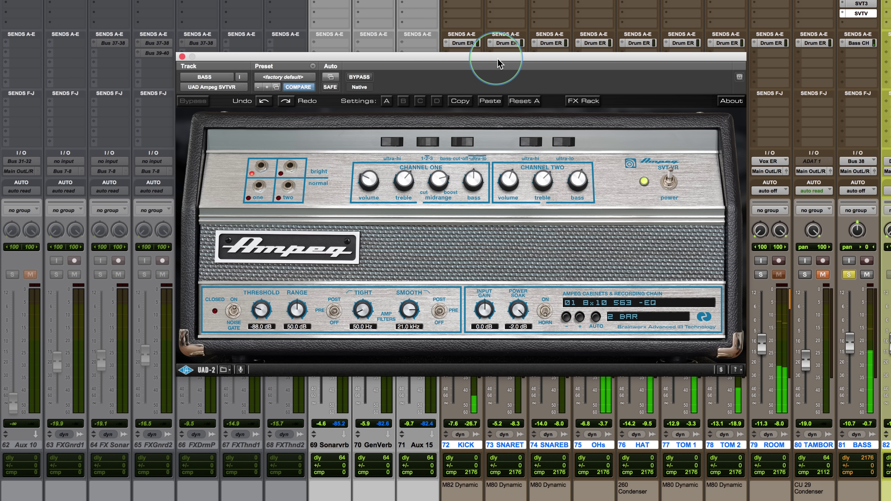
key("super+equal")
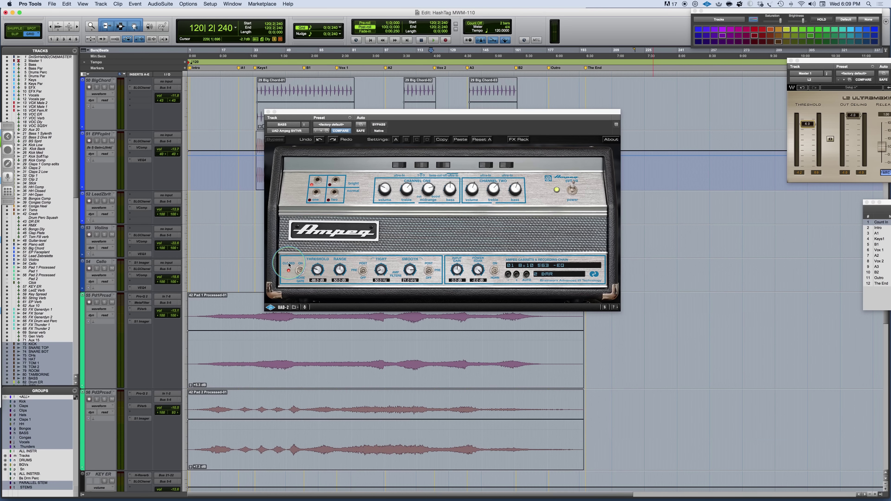
scroll(208, 385, "down", 10)
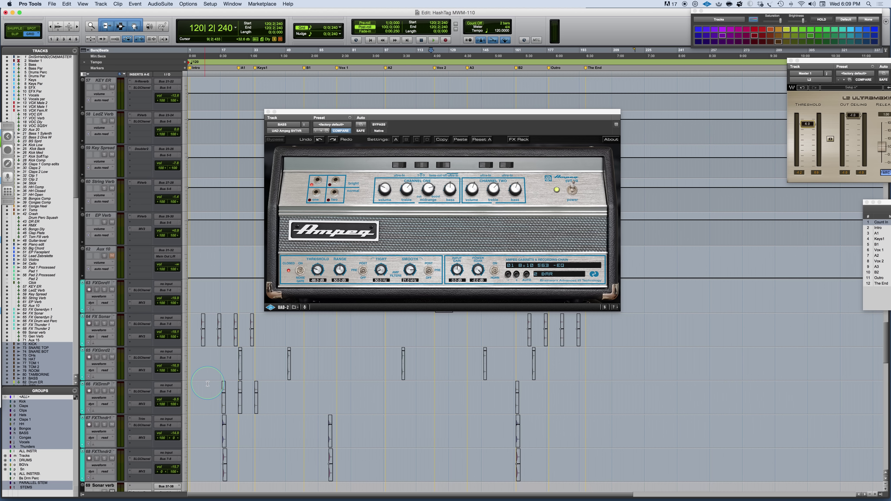
scroll(208, 385, "down", 12)
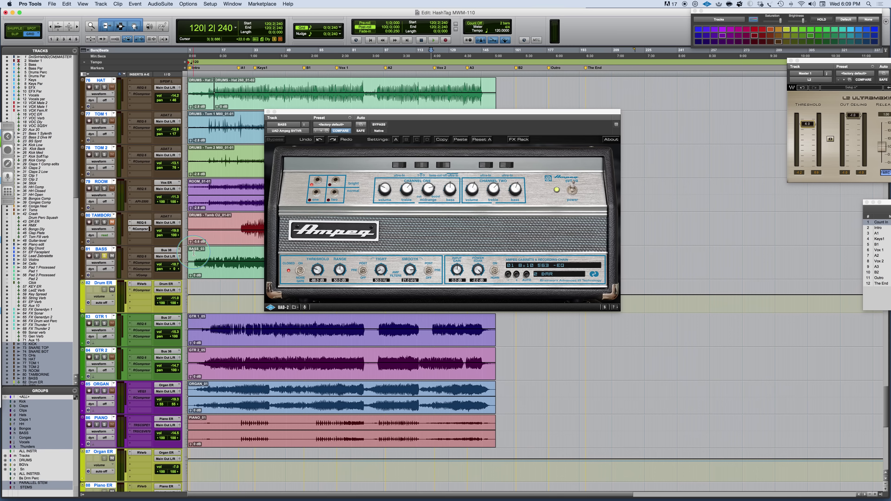
left_click(194, 253)
key("space")
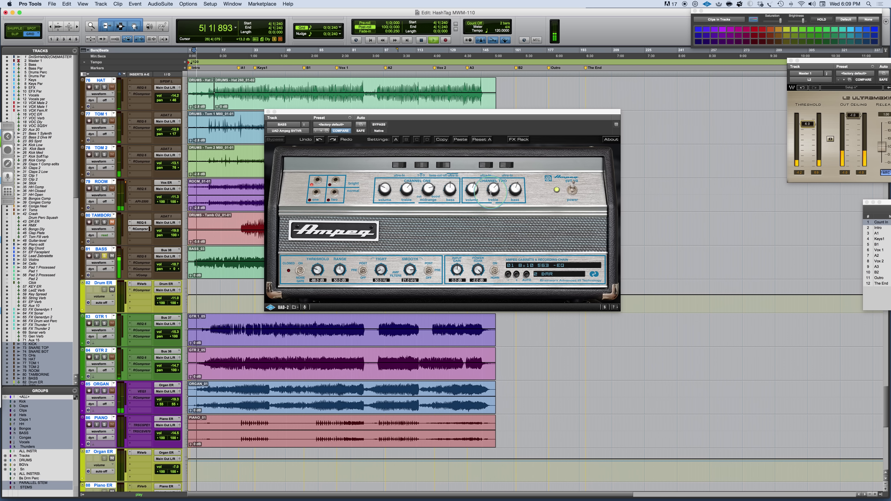
Return to the Mix window and raise the BASS track's volume fader slightly
key("super+equal")
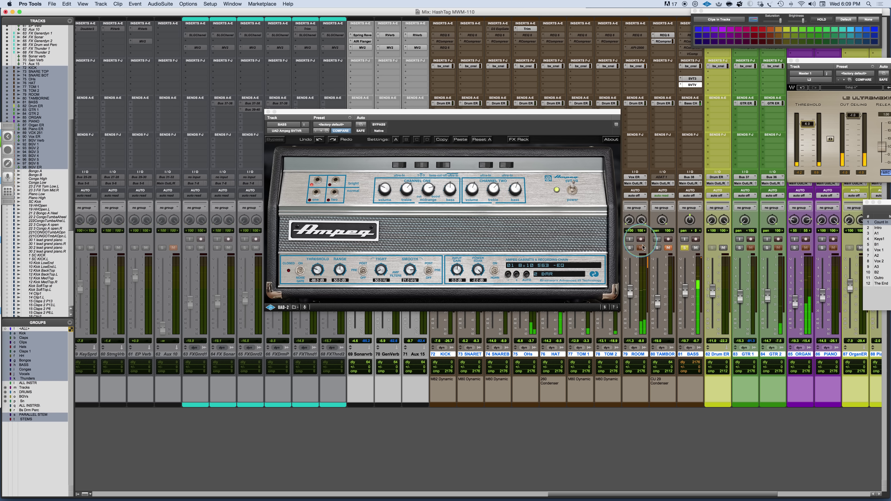
left_click_drag(686, 290, 686, 282)
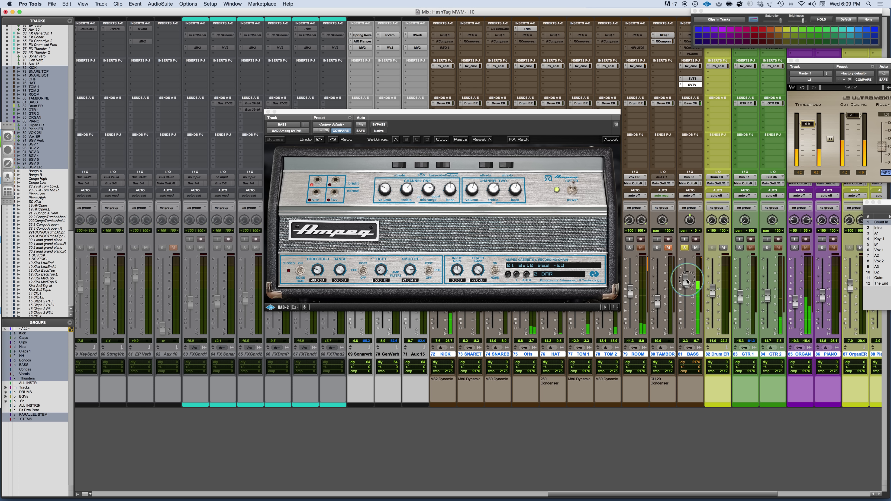
Bypass and re-enable the Ampeg SVTVR plug-in during playback to compare the bass sound
left_click(417, 115)
left_click(379, 125)
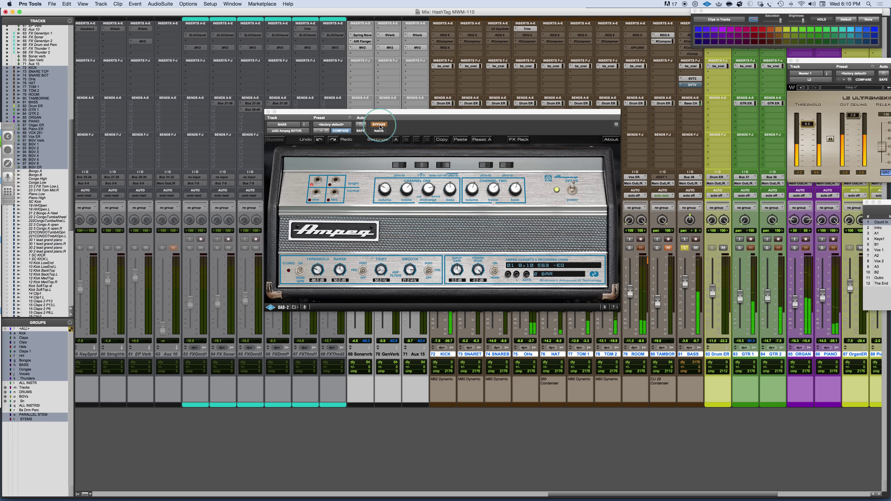
left_click(379, 126)
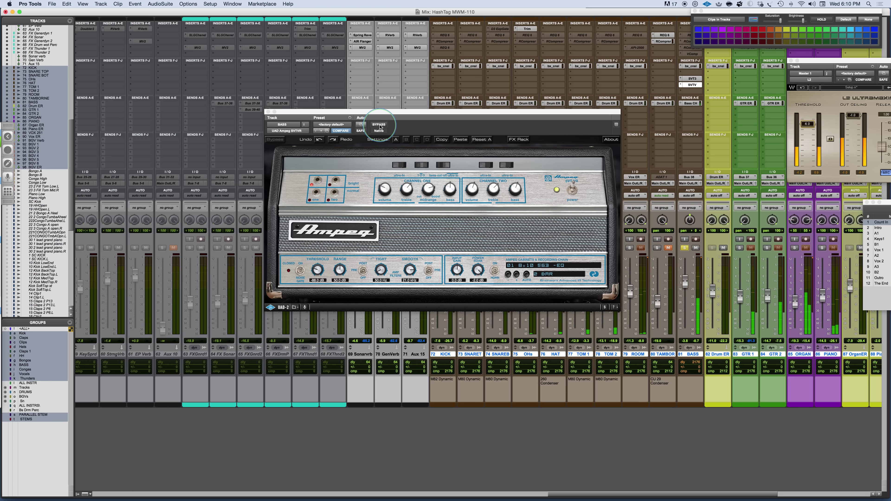
left_click(297, 178)
left_click(386, 191)
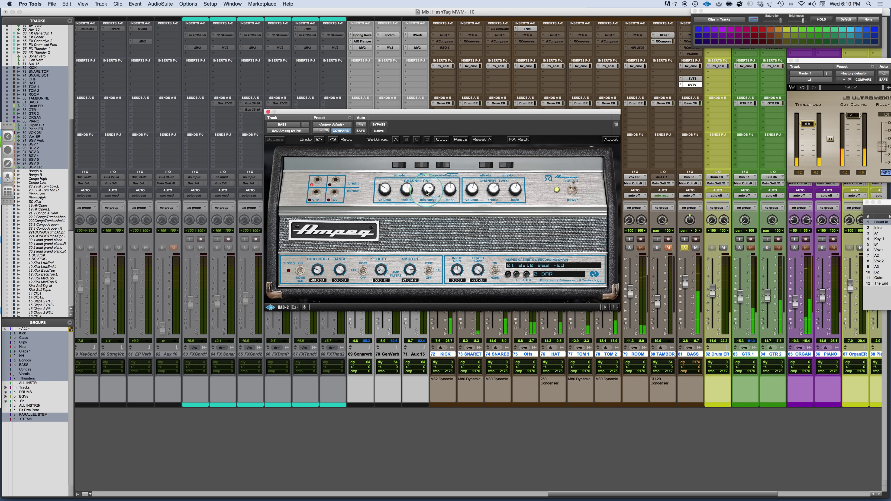
left_click(450, 191)
left_click(515, 191)
left_click(491, 189)
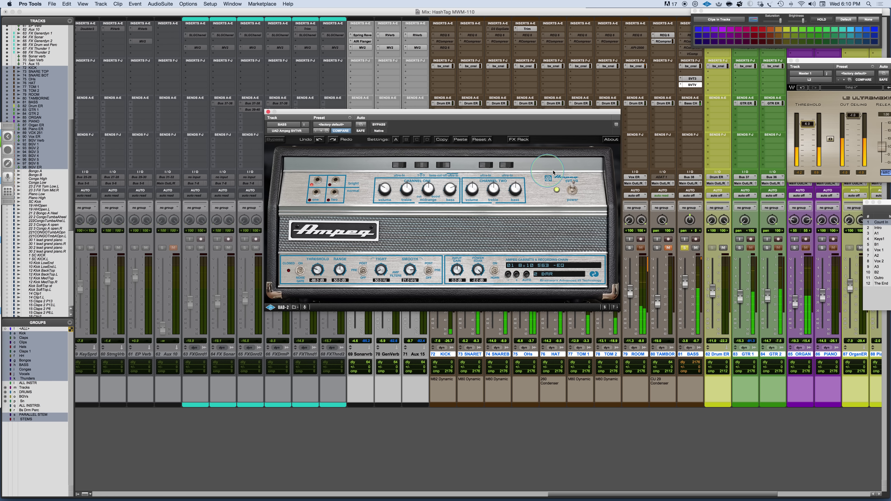
Toggle the amp's power switch through its positions and turn it back on
left_click(575, 193)
left_click(574, 194)
left_click(573, 193)
left_click(572, 193)
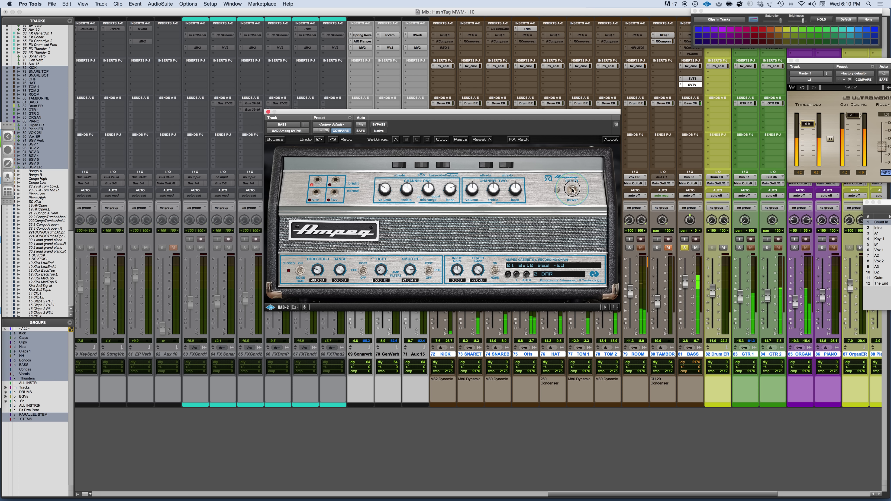
left_click(301, 280)
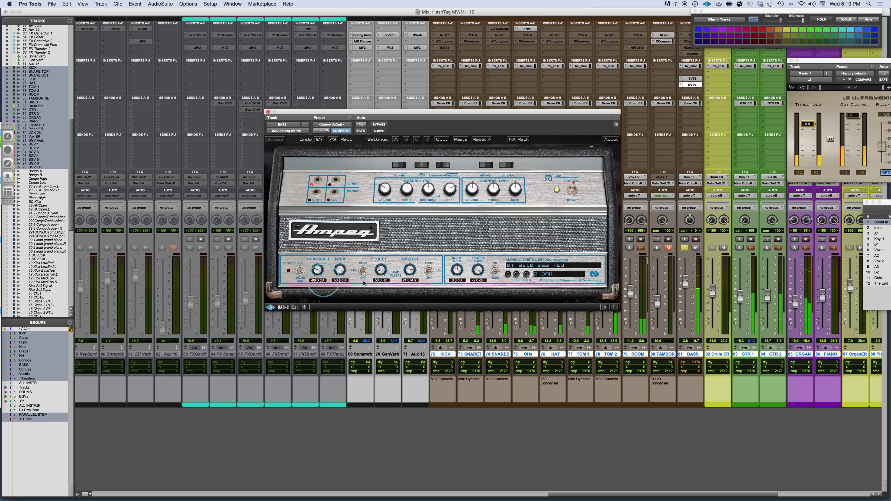
left_click(429, 273)
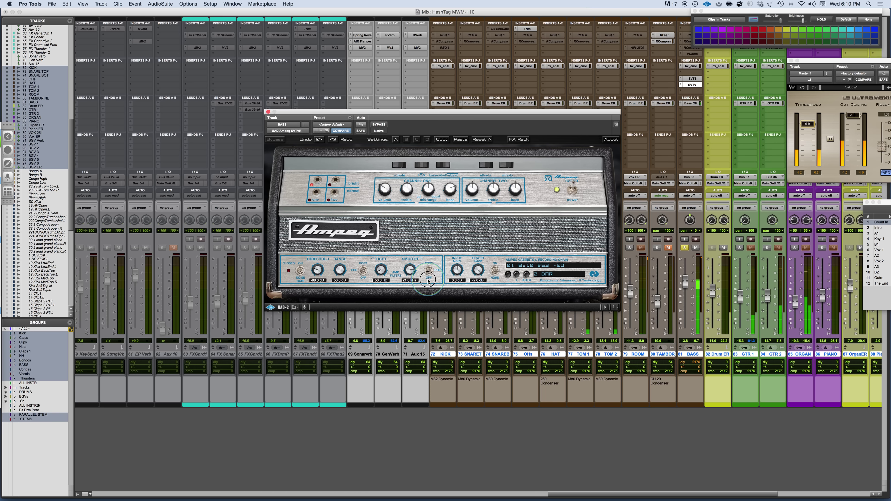
left_click(363, 278)
left_click(492, 277)
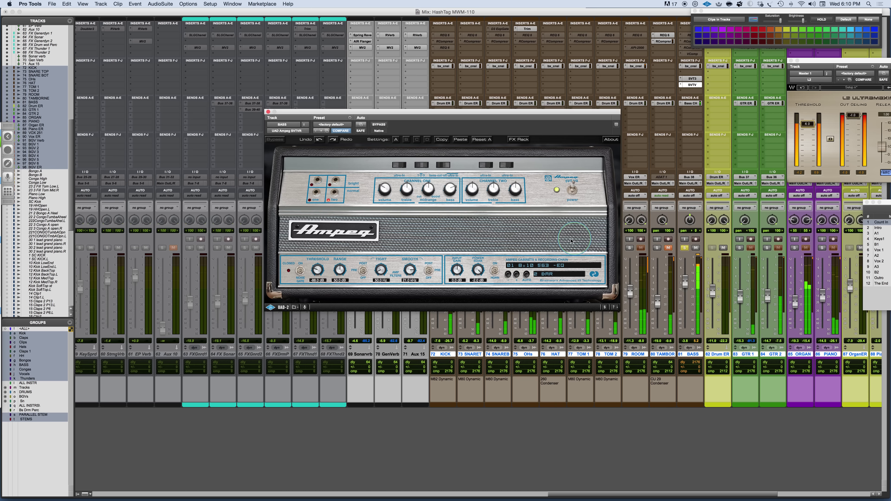
Lower the BASS track's fader slightly and raise the threshold of the L2 Ultramaximizer on Master 1
left_click_drag(685, 281, 687, 286)
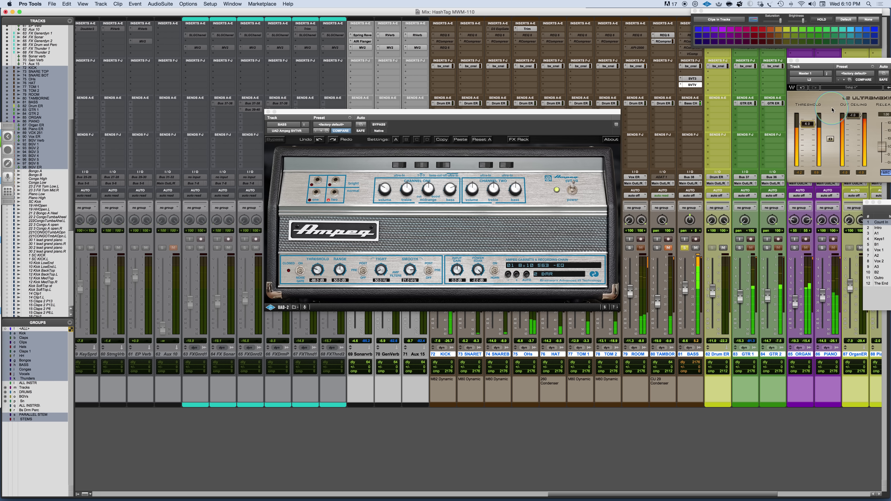
mouse_move(807, 123)
left_mouse_down()
mouse_move(809, 112)
mouse_move(817, 122)
mouse_move(808, 108)
left_mouse_up()
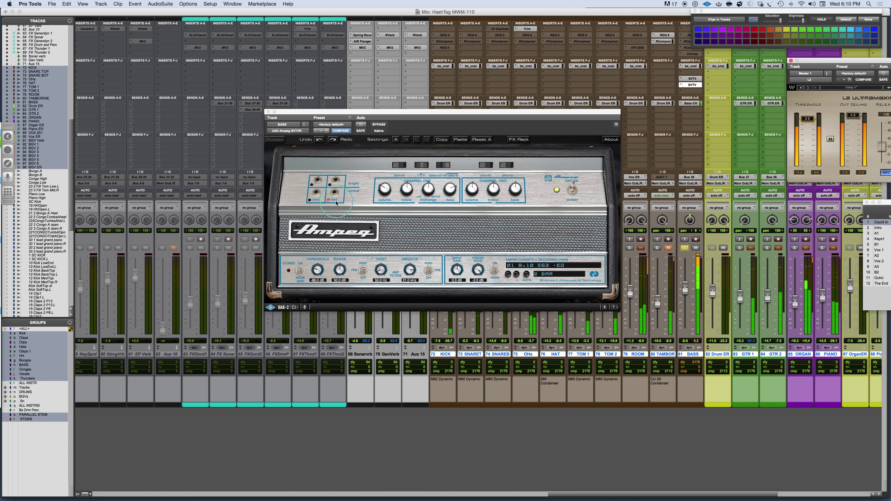
Switch the amp's input to channel one
left_click(316, 182)
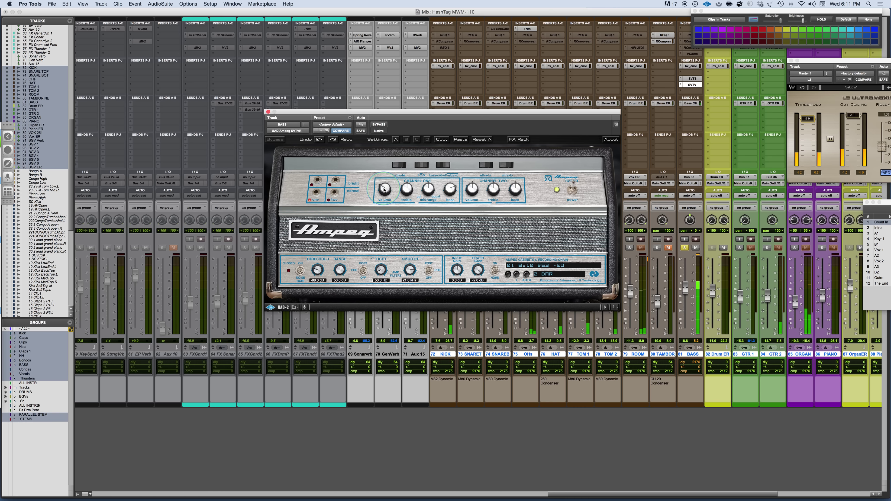
Compare the amp with its bypassed sound and try channel one's treble and midrange controls, including their frequency switches
left_click(380, 125)
left_click(380, 125)
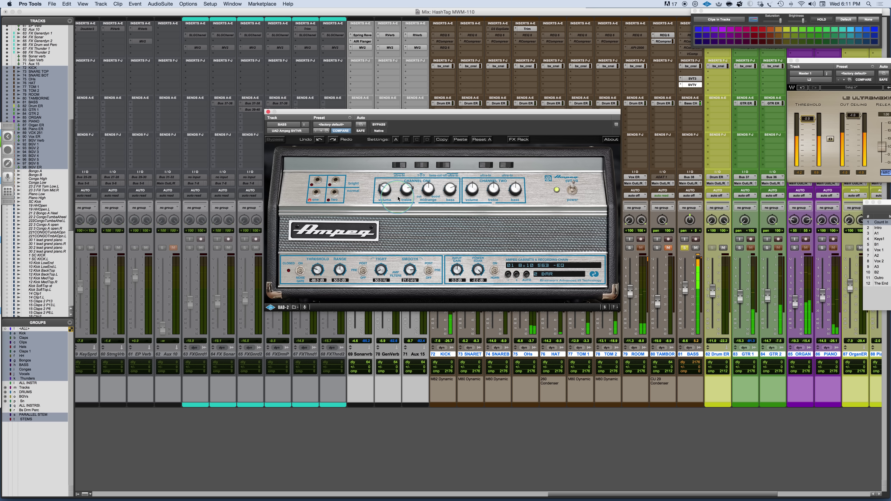
left_click(395, 166)
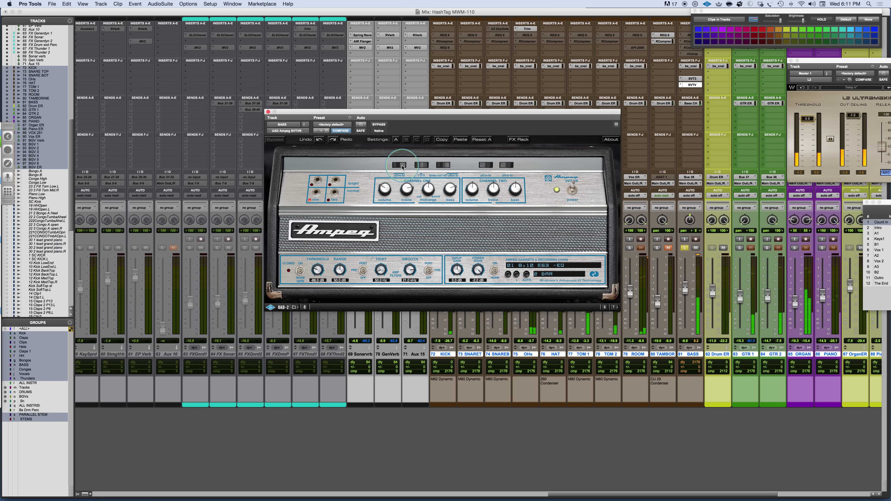
left_click_drag(403, 199, 405, 195)
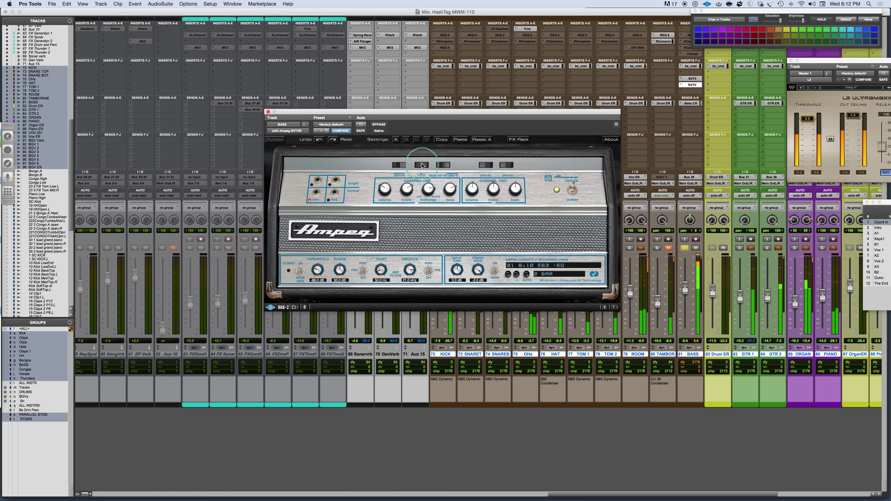
left_click(417, 165)
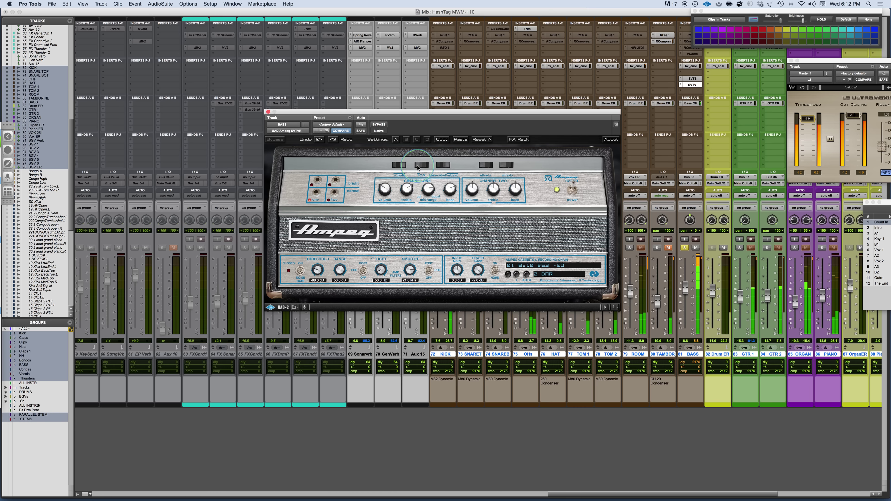
left_click_drag(427, 190, 424, 192)
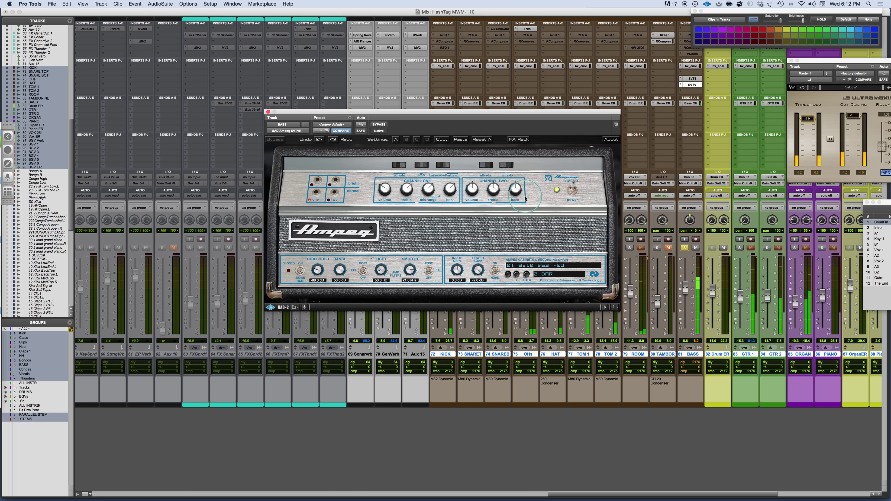
Bypass and re-enable the Ampeg SVTVR twice to compare channel one with the dry bass
left_click(381, 126)
left_click(382, 126)
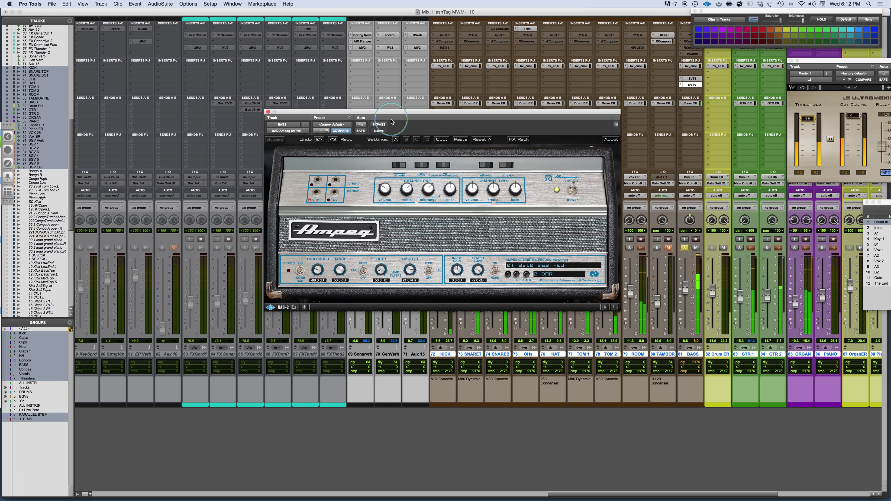
left_click(379, 125)
left_click(379, 124)
Switch the amp's input to channel two and try its volume, treble and bass controls
left_click(335, 193)
left_click(473, 189)
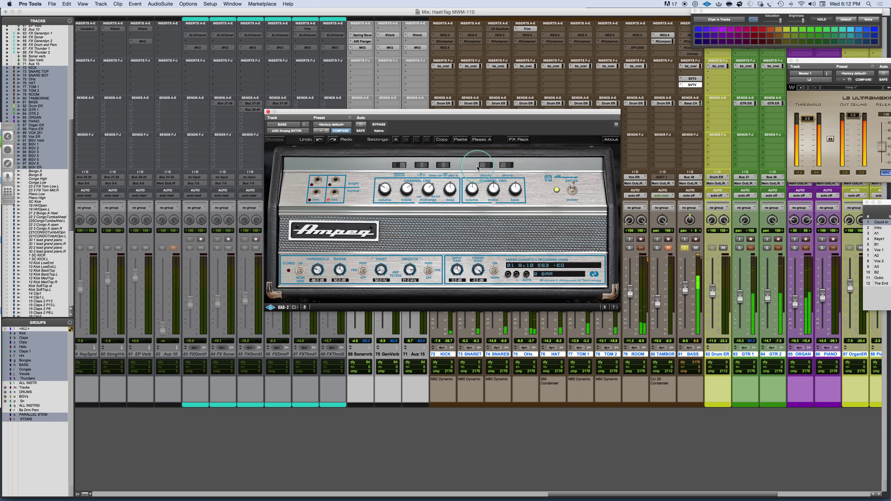
left_click(487, 165)
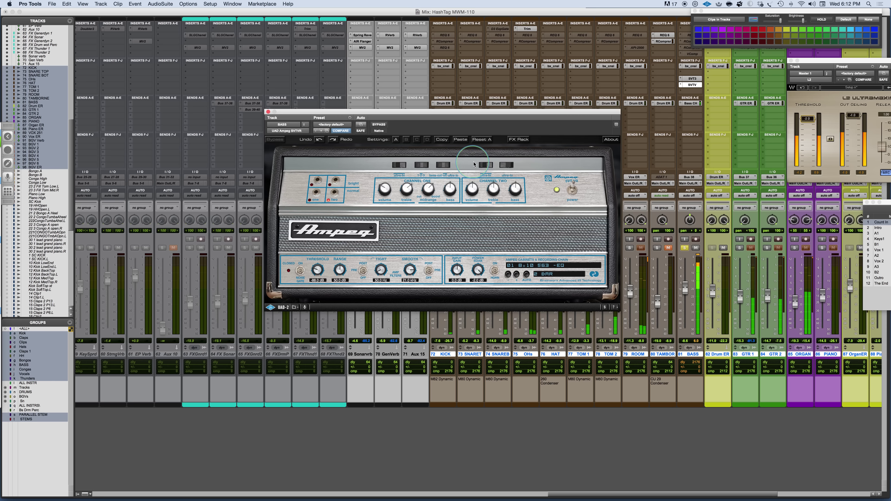
mouse_move(492, 191)
left_mouse_down()
mouse_move(484, 180)
mouse_move(488, 189)
left_mouse_up()
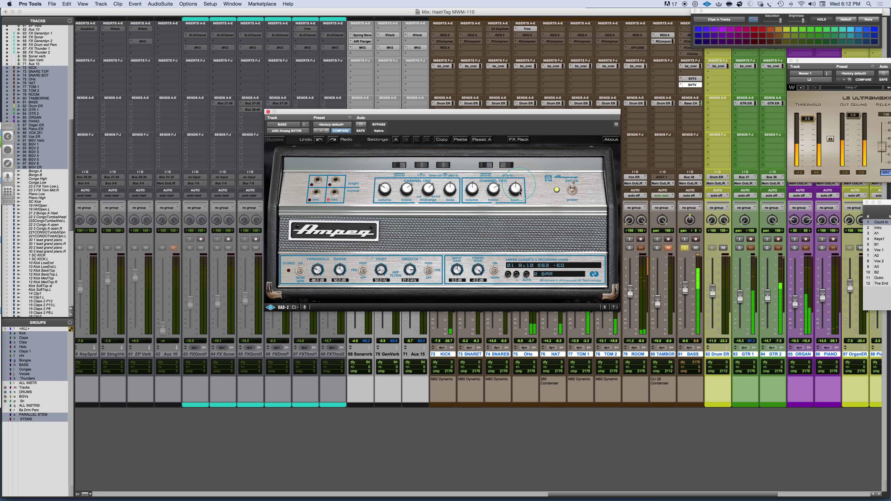
left_click_drag(514, 192, 512, 192)
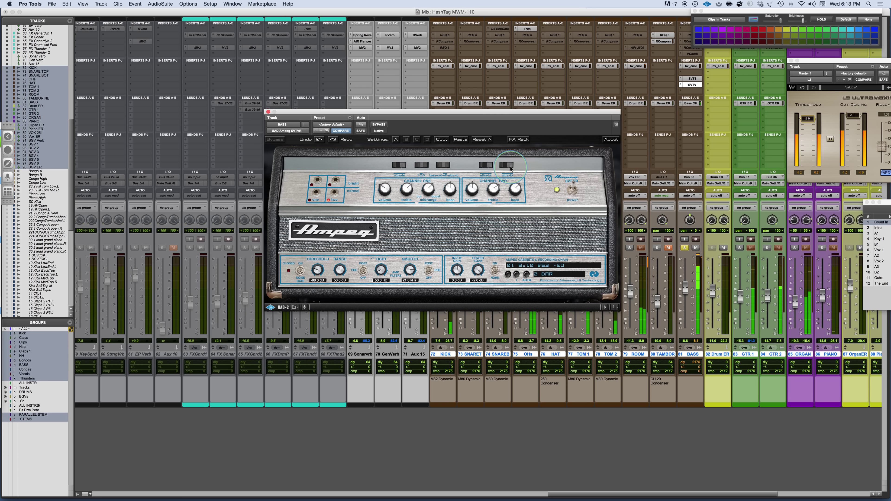
Bypass and re-enable the plug-in several times to compare channel two with the dry bass, and stop playback
left_click(379, 124)
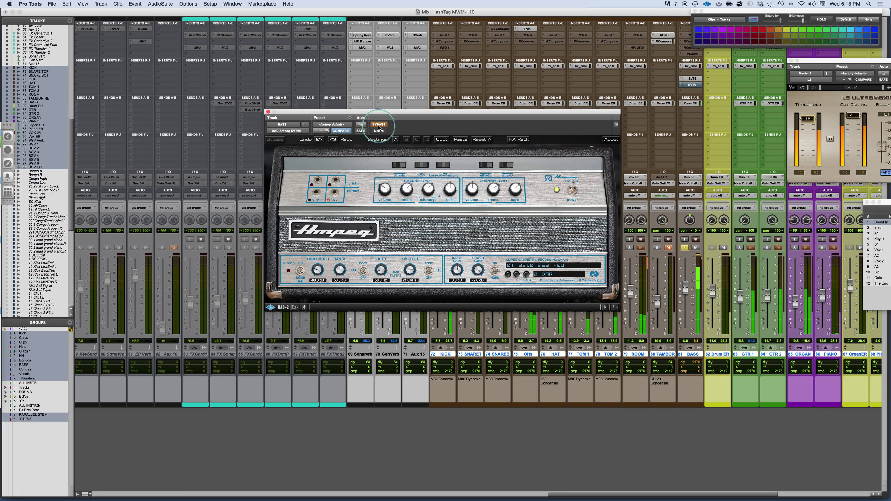
left_click(379, 126)
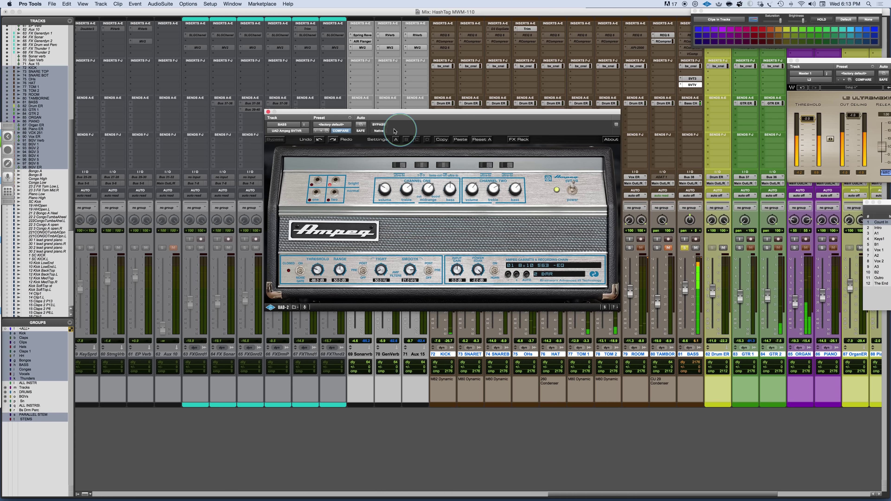
left_click(379, 125)
left_click(379, 125)
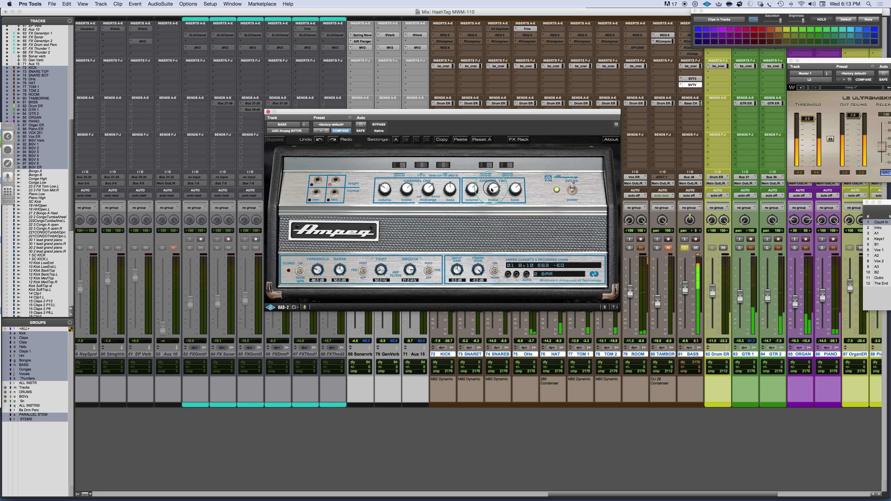
left_click(383, 127)
left_click(379, 125)
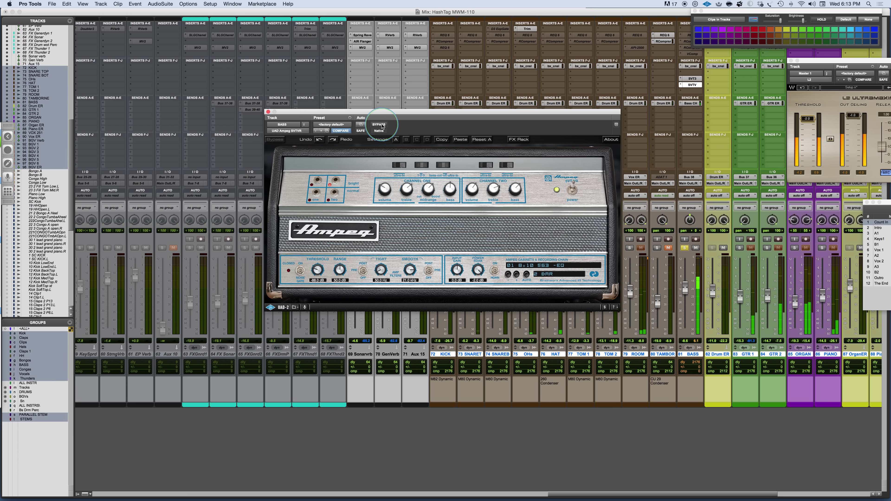
key("space")
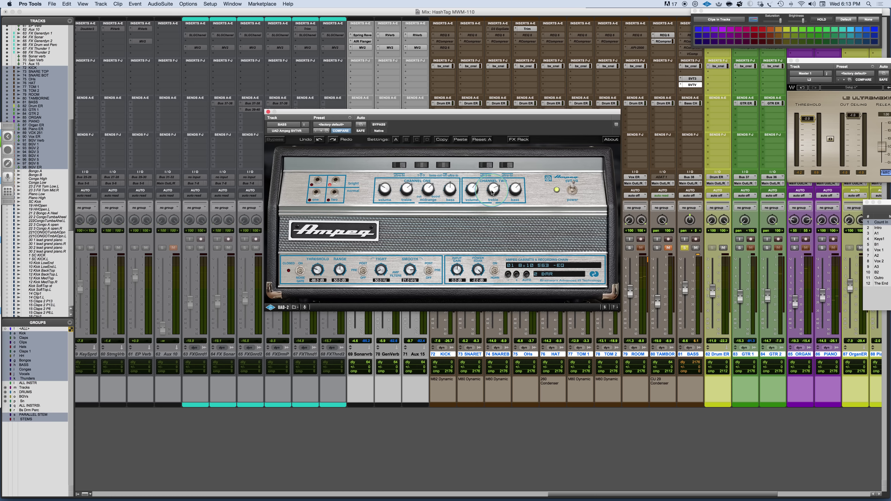
On channel two, toggle the switch beside the power soak knob both ways and compare the amp with bypass during playback
left_click(335, 192)
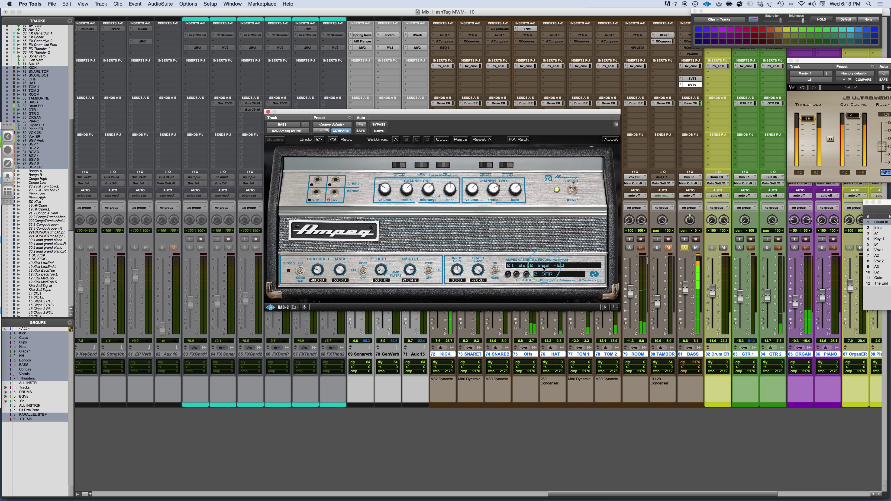
left_click(494, 272)
left_click(495, 269)
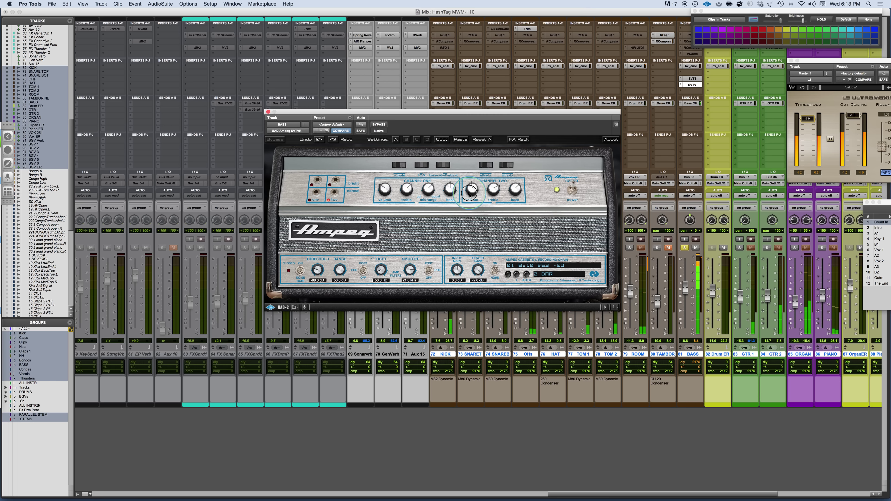
left_click(379, 125)
left_click(379, 125)
left_click(468, 188)
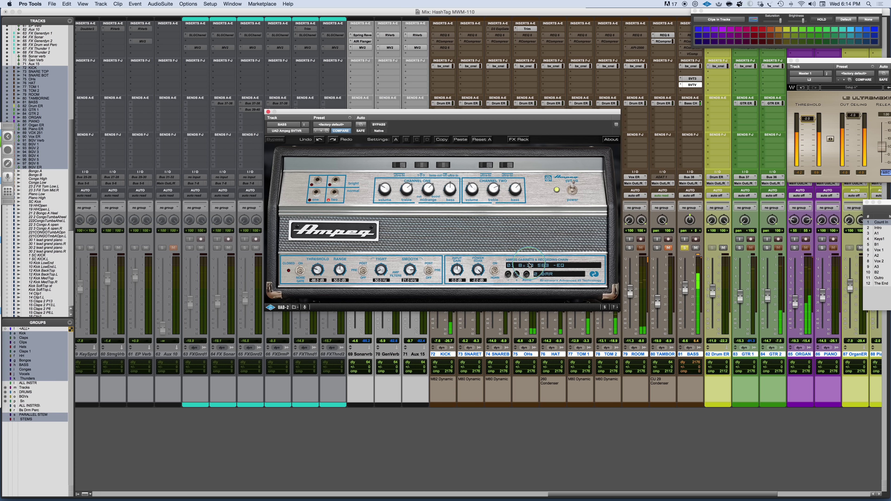
Audition the amp's cabinet recording chains in order, from 02 8x10 563 through 24 EMPTY PLAY REAL CAB
left_click(517, 275)
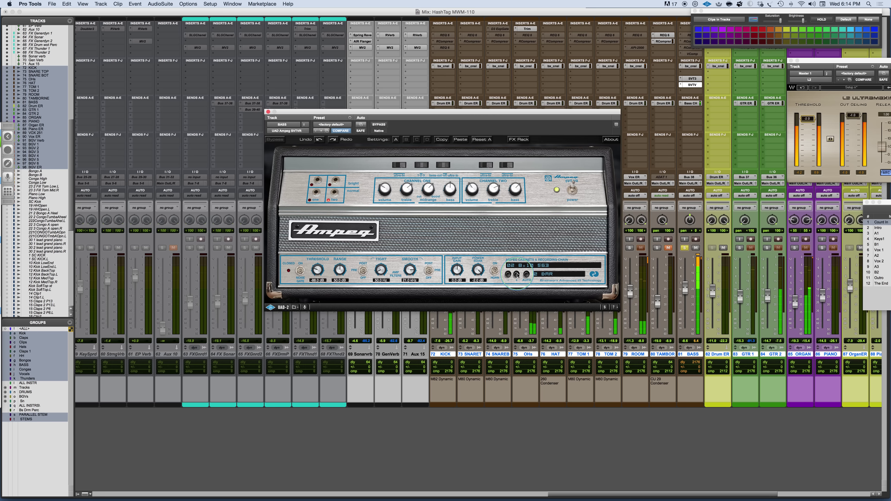
left_click(517, 274)
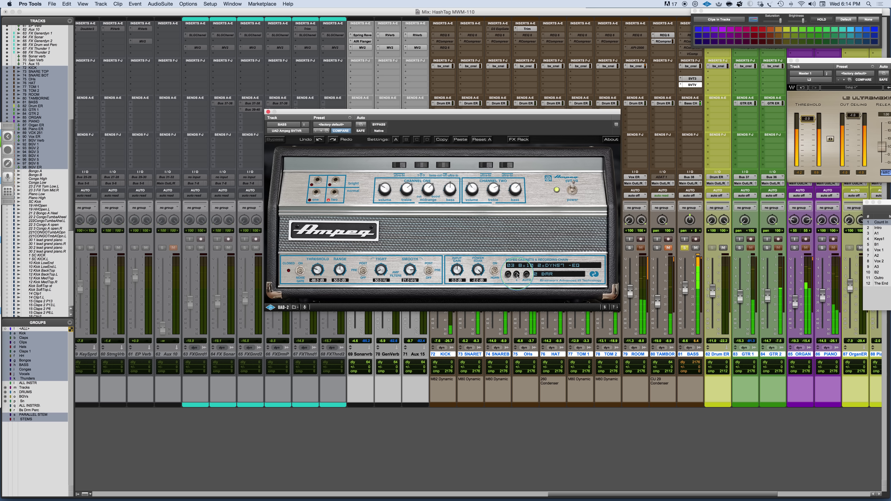
left_click(516, 274)
left_click(516, 274)
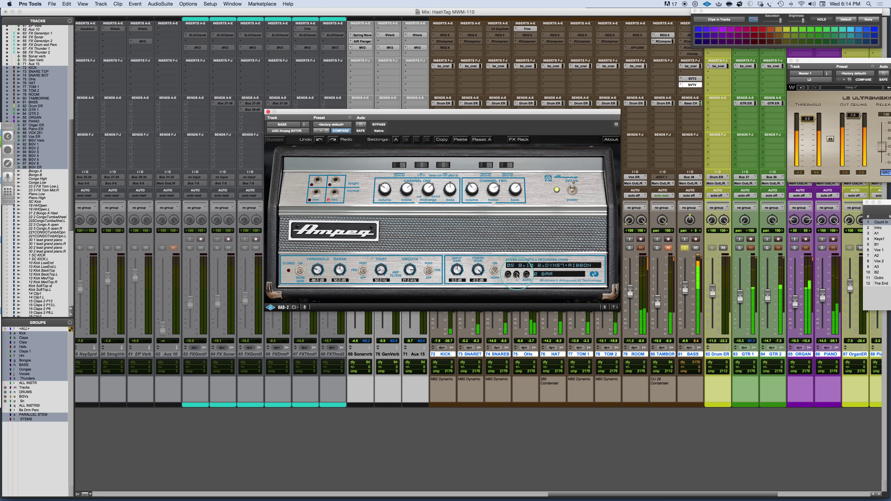
left_click(517, 274)
left_click(517, 275)
left_click(517, 275)
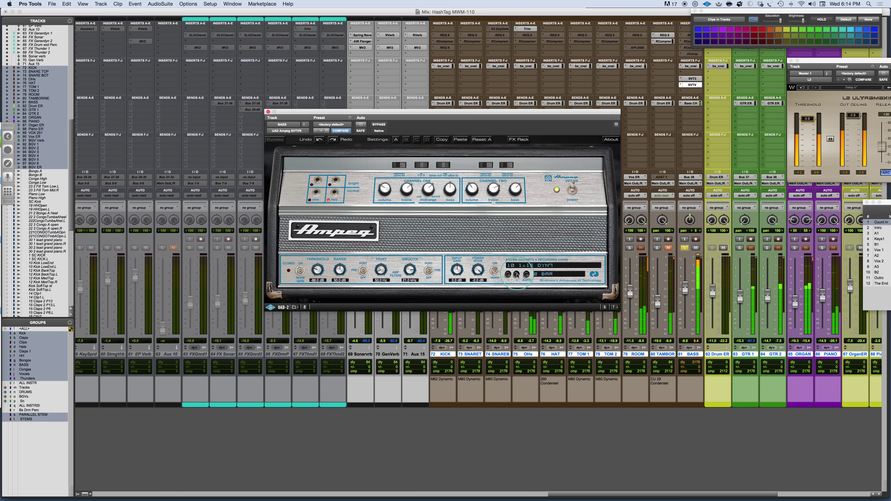
left_click(516, 273)
left_click(517, 274)
left_click(516, 274)
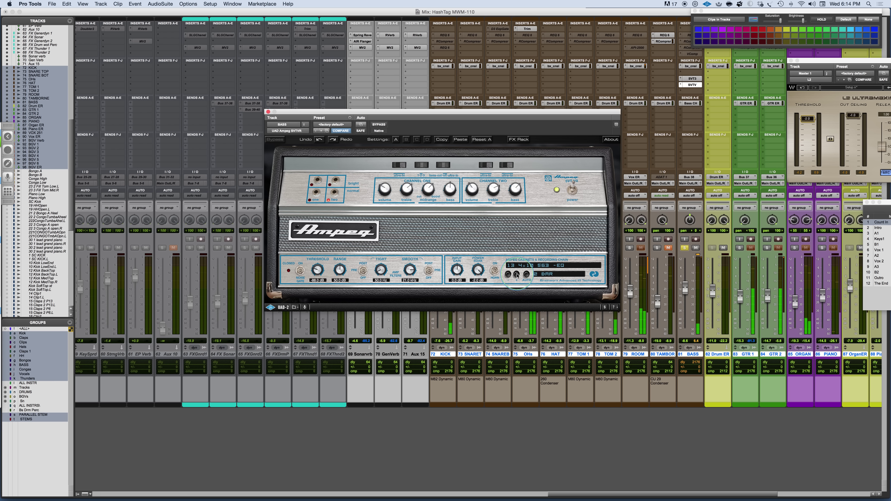
left_click(517, 274)
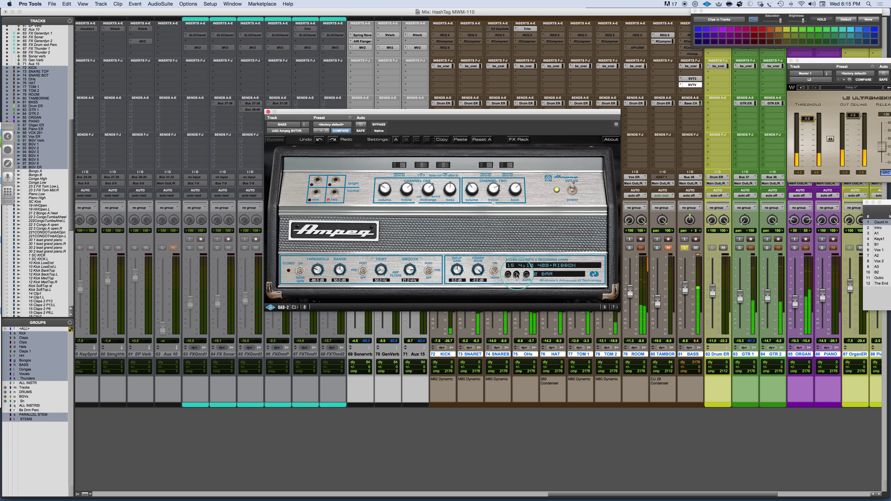
left_click(516, 274)
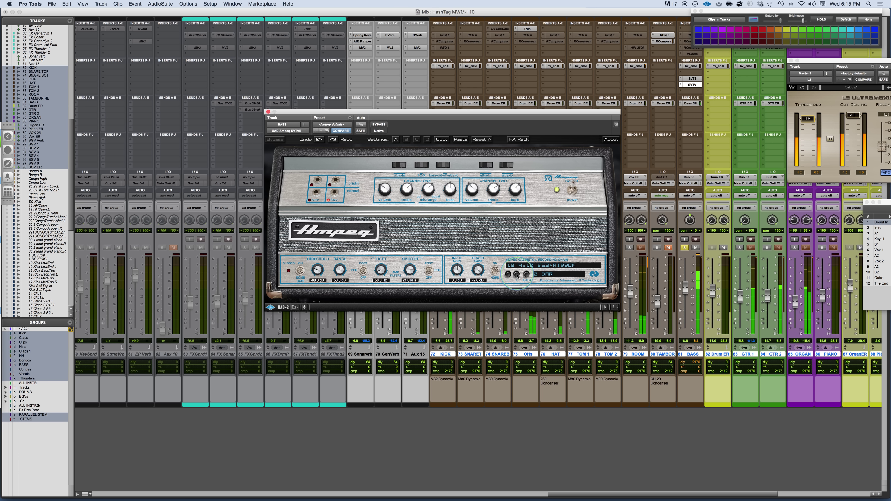
left_click(516, 275)
left_click(517, 275)
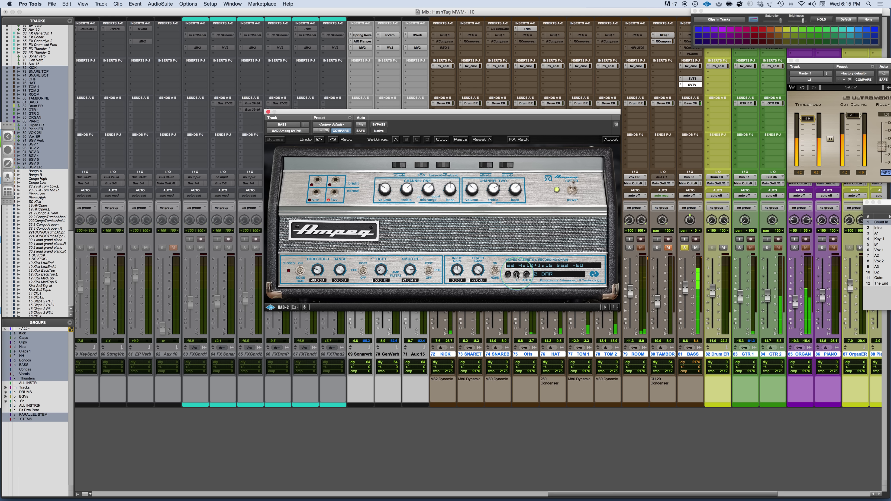
left_click(516, 275)
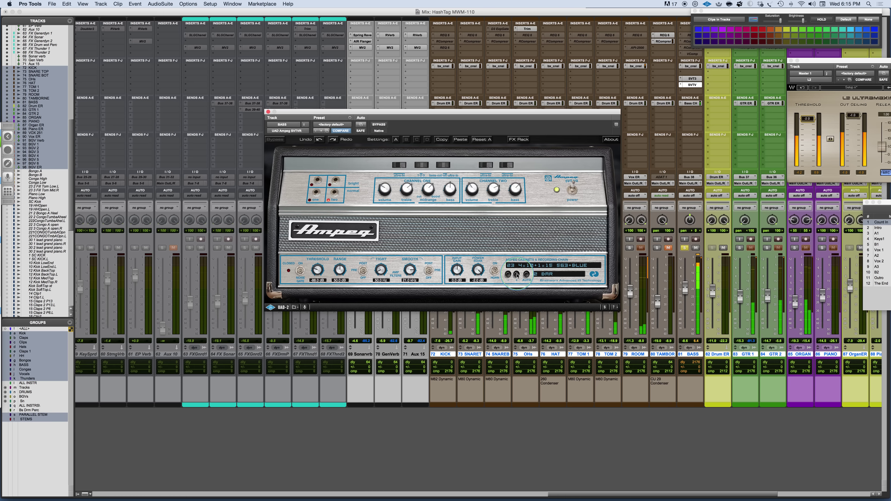
left_click(517, 275)
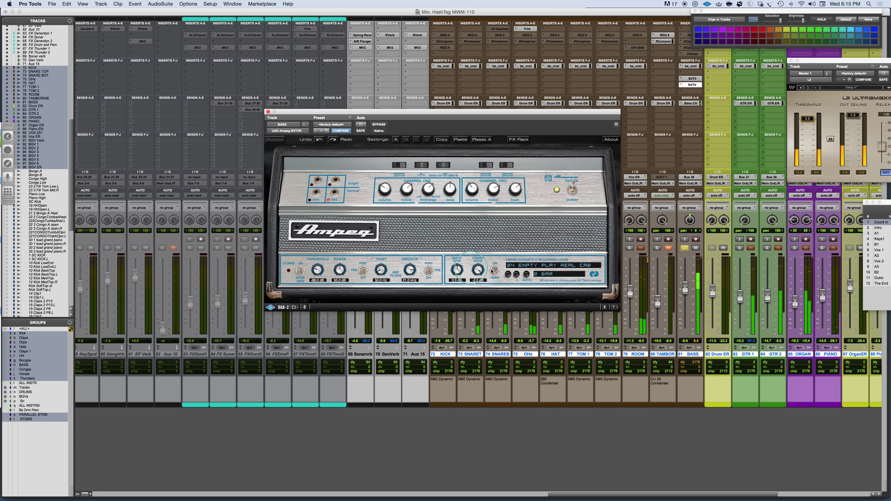
Set the amp's recording chain to 01 8x10 563 -EQ
left_click(516, 269)
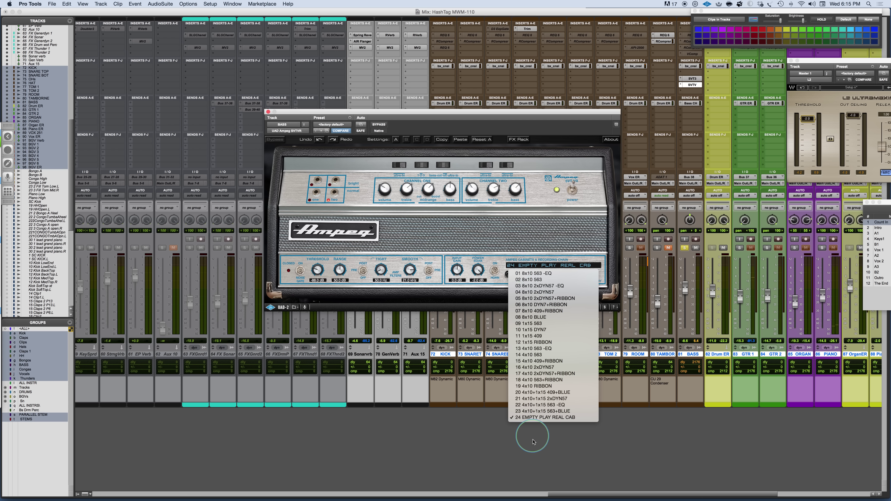
left_click(529, 273)
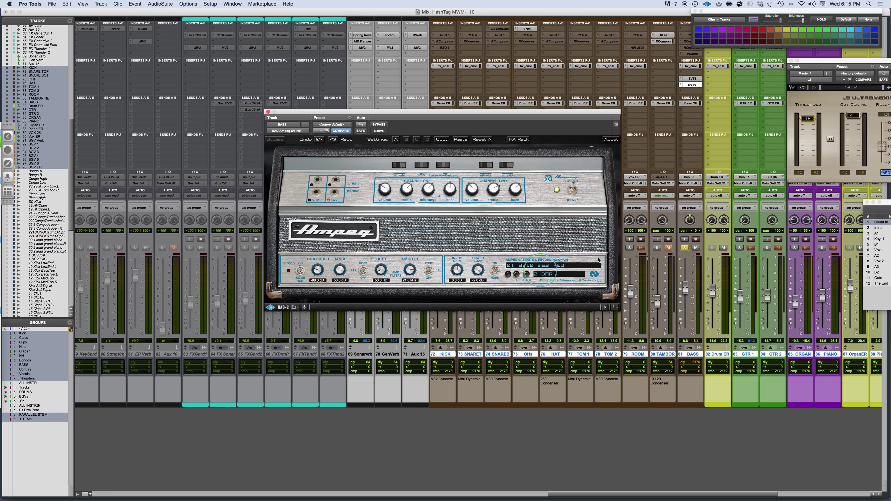
Unsolo the BASS track and lower its fader to about -11.3 dB while the full mix plays
left_click(685, 249)
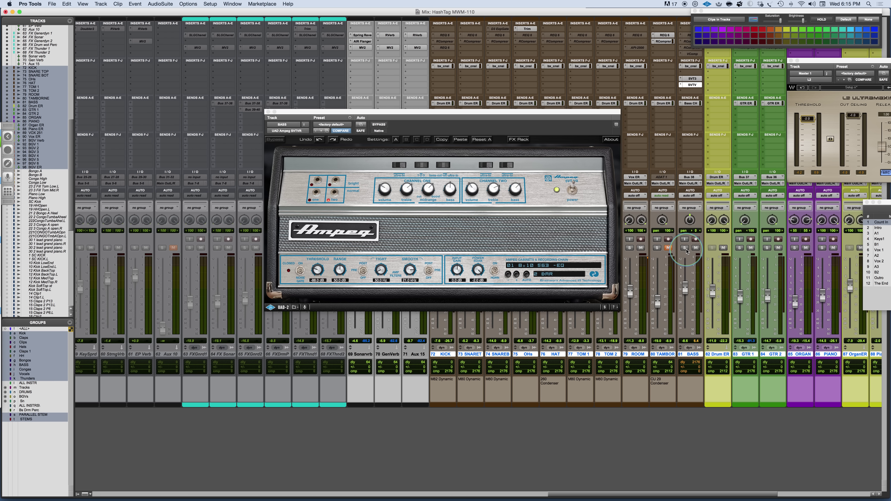
key("space")
left_click_drag(684, 288, 684, 294)
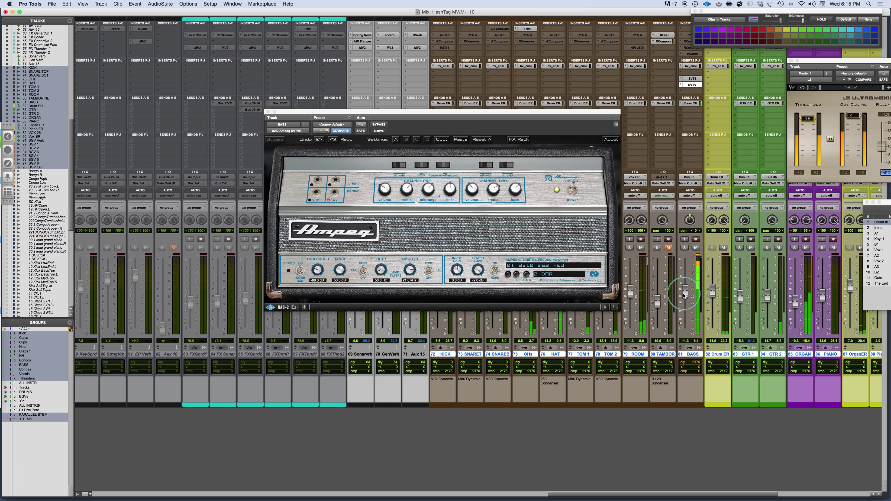
Advance the recording chain to 02 8x10 563 in the full mix and turn on automatic stepping through the chains
left_click(519, 266)
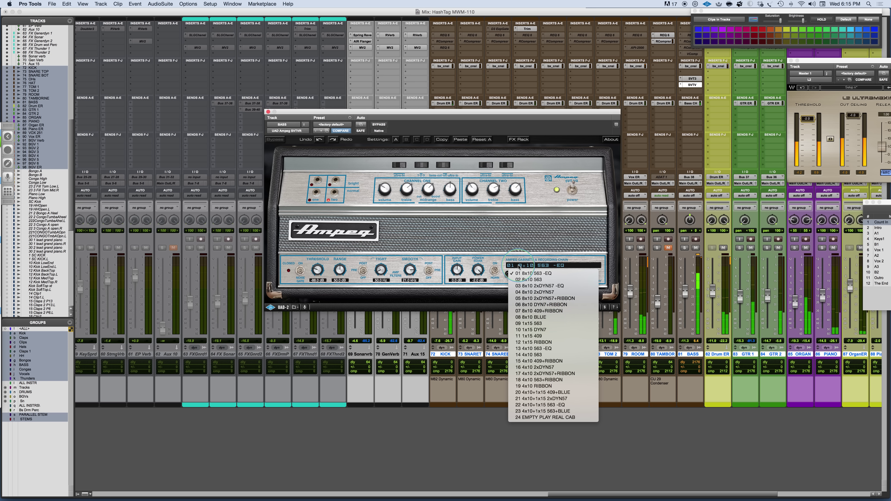
left_click(519, 276)
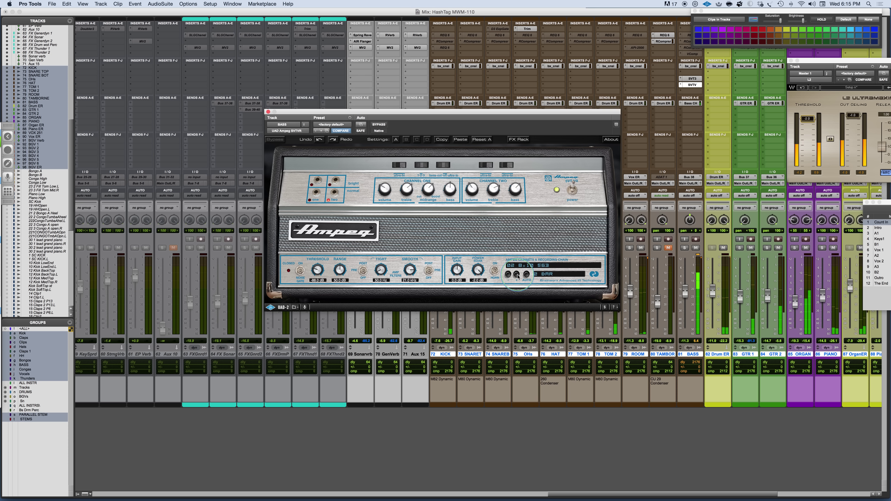
left_click(548, 275)
left_click(522, 278)
left_click(526, 276)
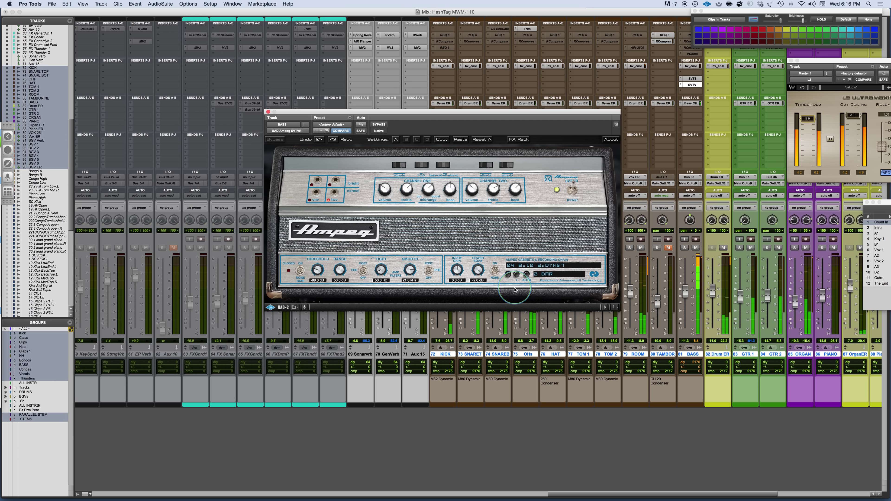
Fine-tune the BASS track's fader and adjust the amp's channel two bass control while the full mix plays
left_click(686, 293)
left_click_drag(687, 292, 687, 295)
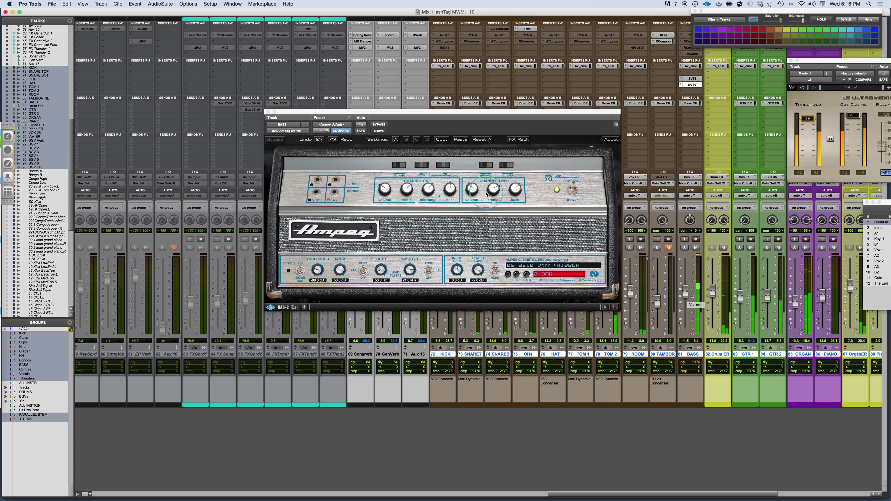
left_click(513, 192)
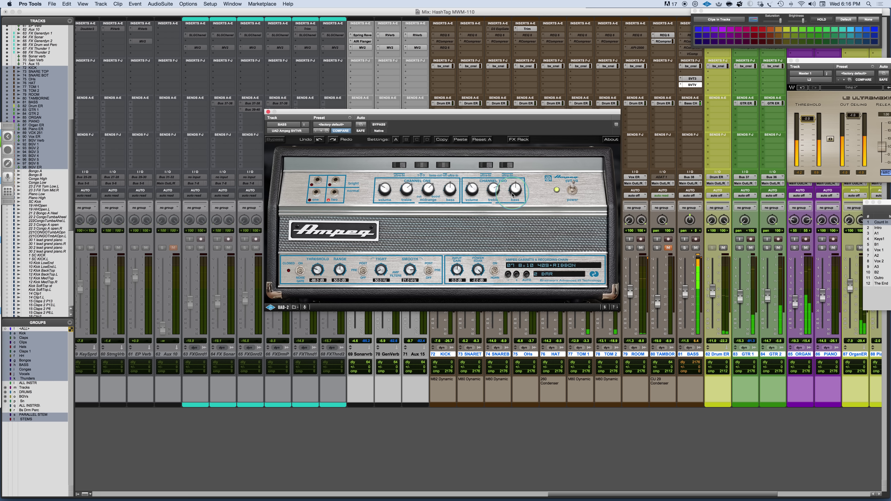
Compare the amp's channel one normal, channel two bright and channel one bright inputs, trying the channels' volume and treble controls
left_click(318, 197)
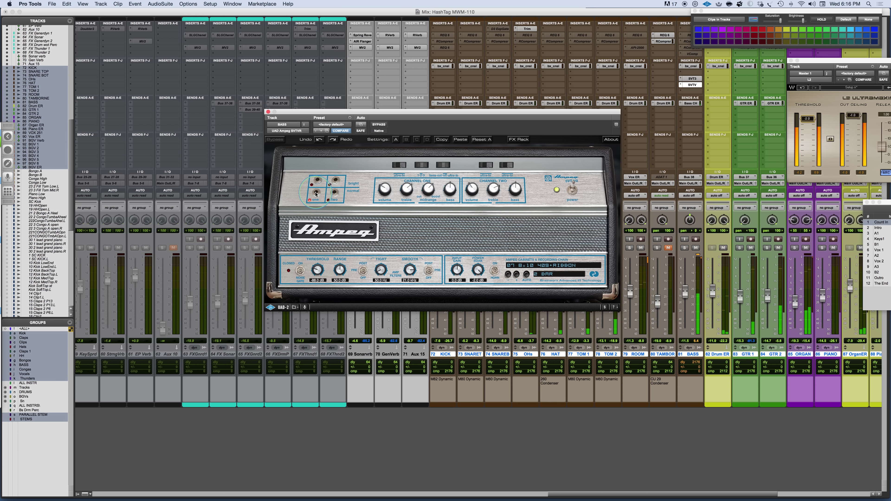
left_click(405, 192)
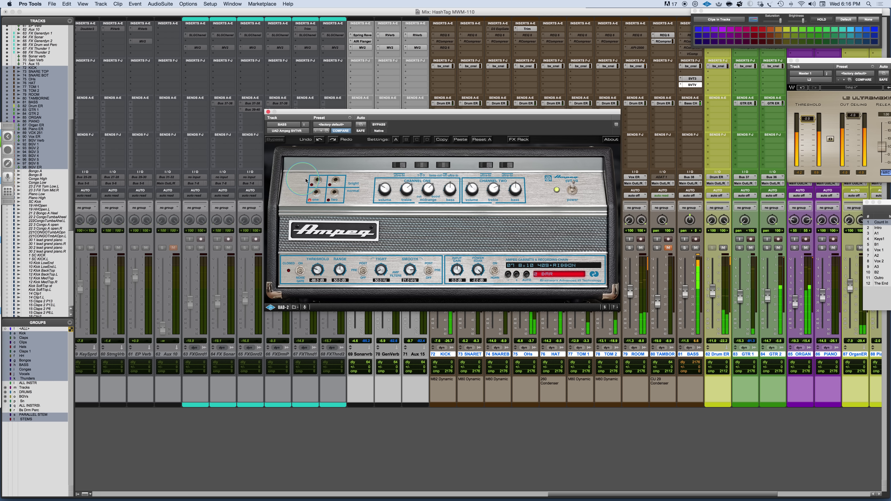
left_click(335, 179)
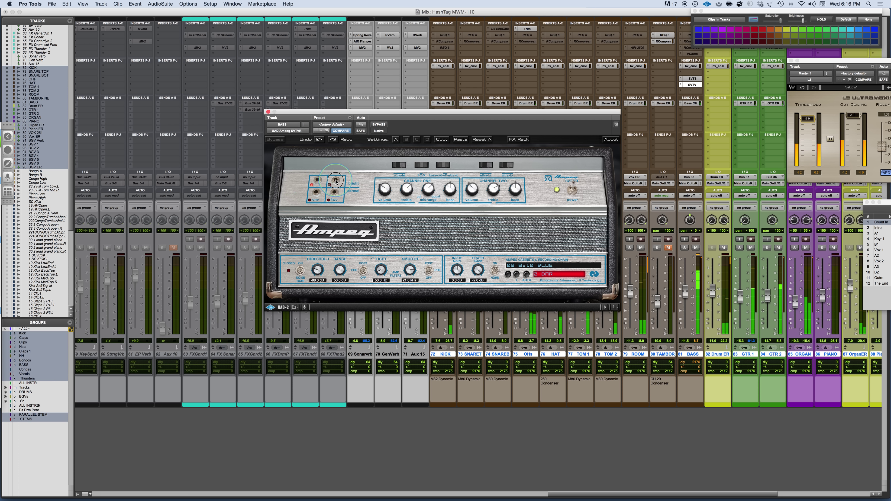
left_click(469, 187)
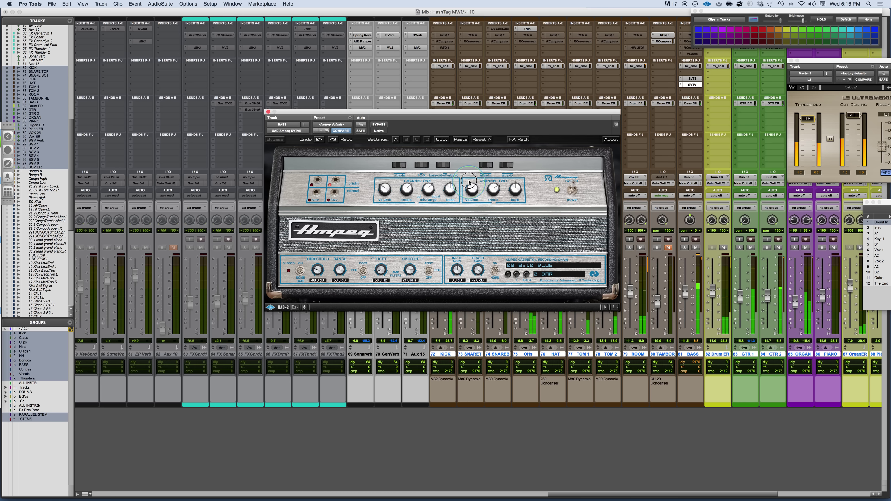
left_click(492, 188)
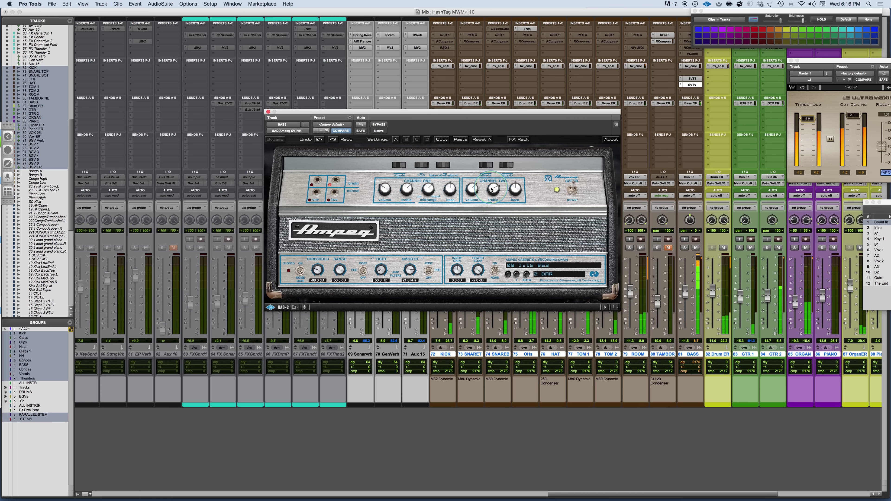
left_click(318, 180)
left_click(318, 180)
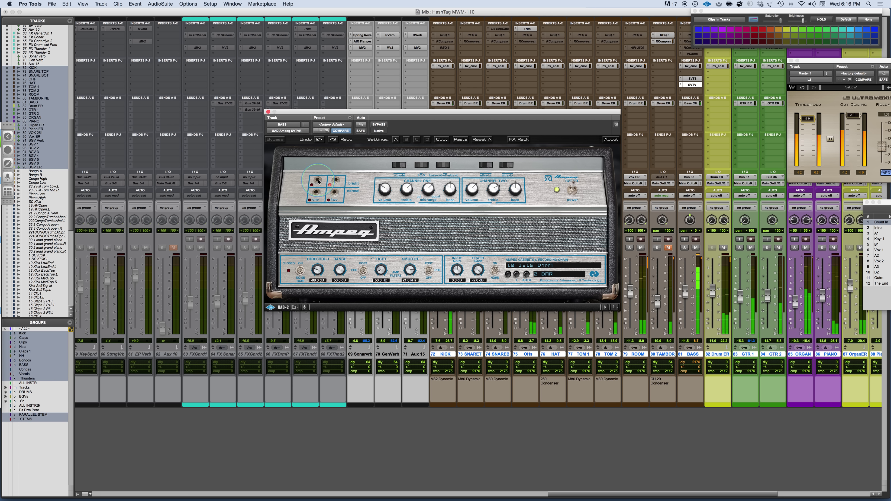
Stop playback, solo the BASS track and restart playback
key("space")
left_click(684, 247)
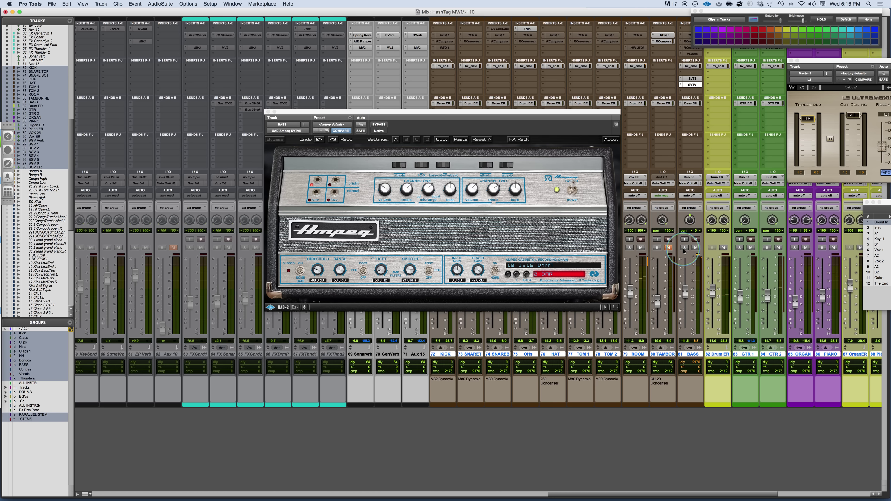
key("space")
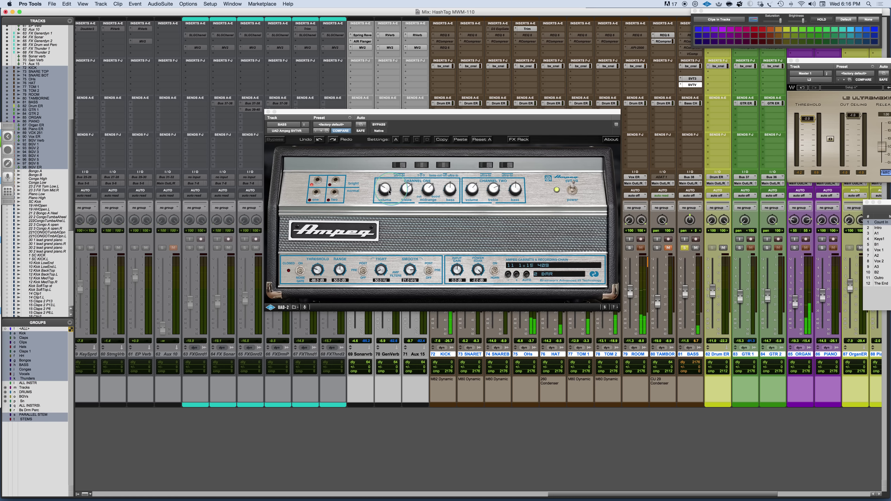
Adjust channel one's volume and midrange on the amp, and unsolo the BASS track to hear it in the mix
left_click(377, 188)
left_click_drag(377, 188, 377, 181)
left_click(425, 189)
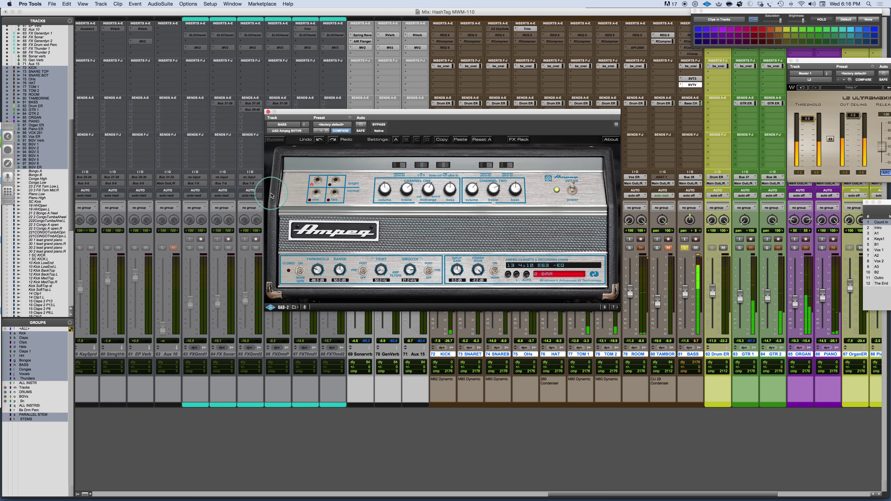
left_click(565, 220)
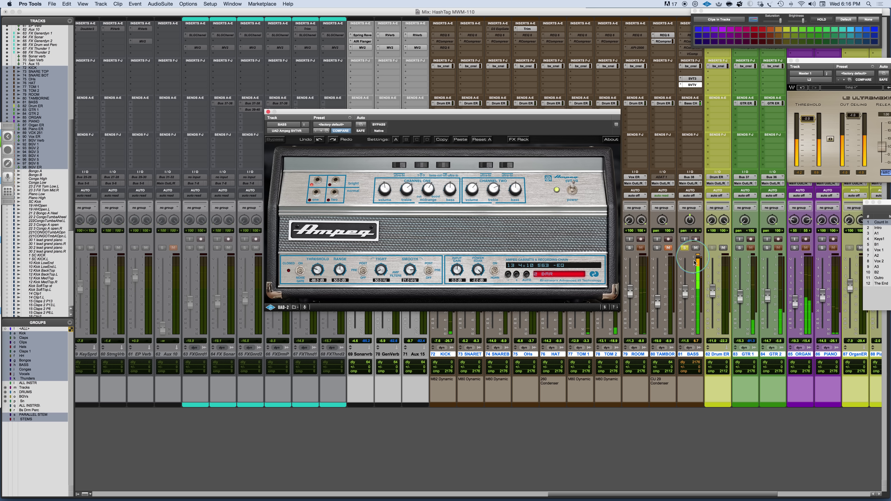
left_click(685, 248)
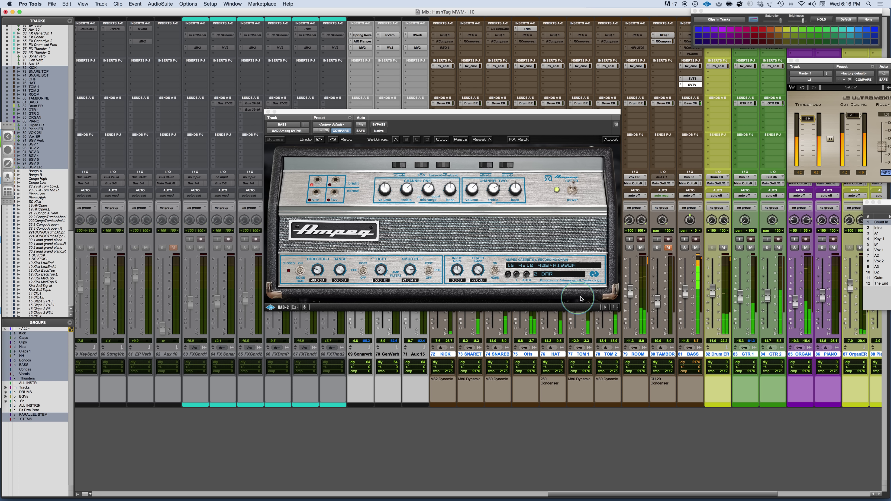
left_click_drag(382, 190, 381, 190)
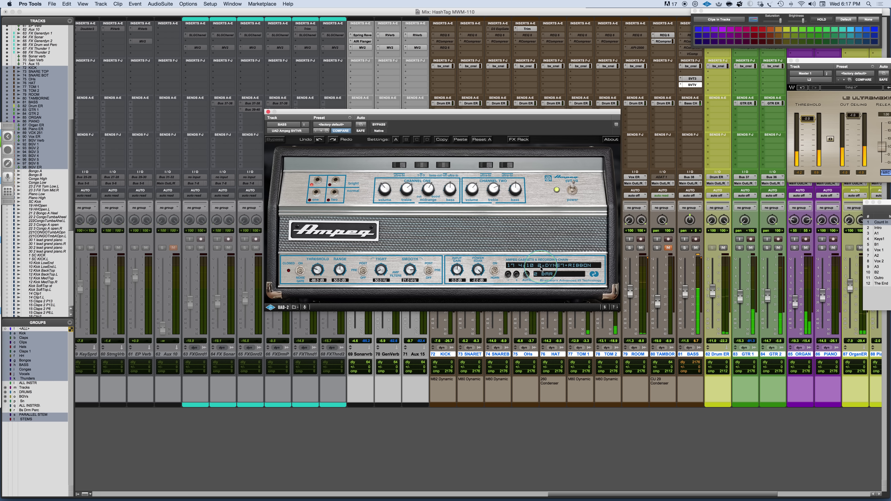
Restart the automatic chain stepping from 02 8x10 563 and fine-tune the BASS track's fader
left_click(537, 274)
left_click(536, 279)
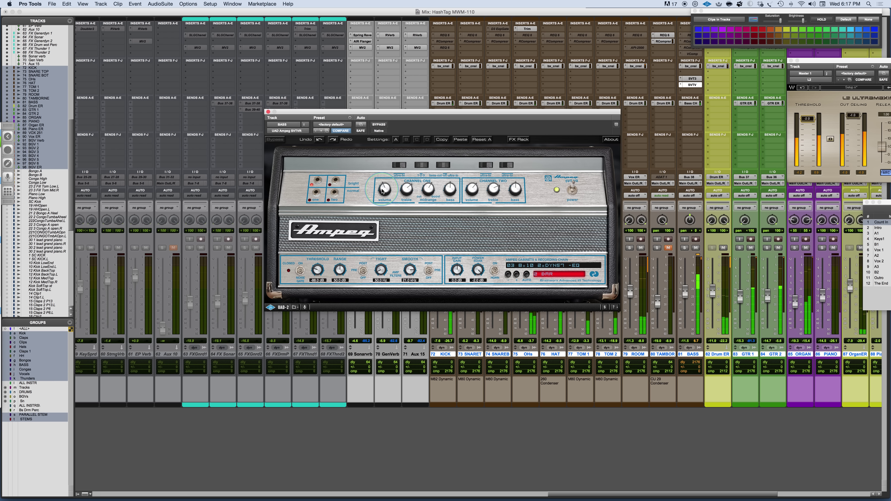
left_click(688, 295)
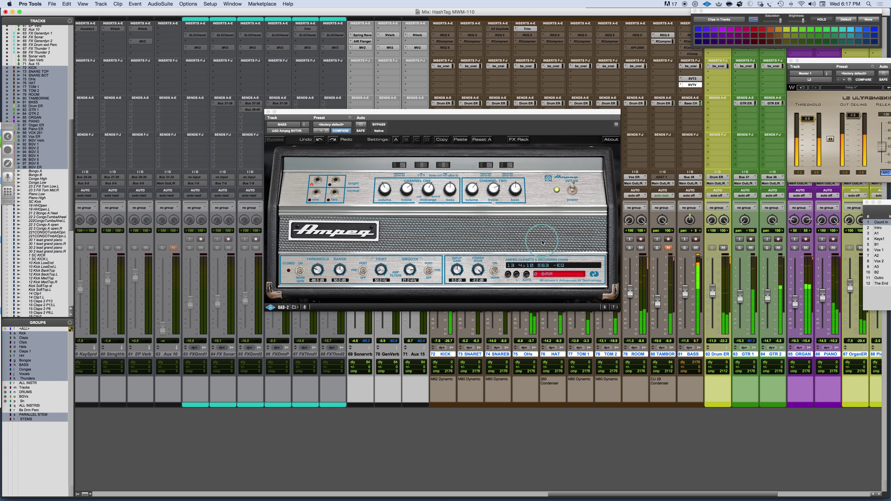
Jump the amp's recording chain to 10 1x15 DYN7, and after listening, to 09 1x15 563
left_click(525, 268)
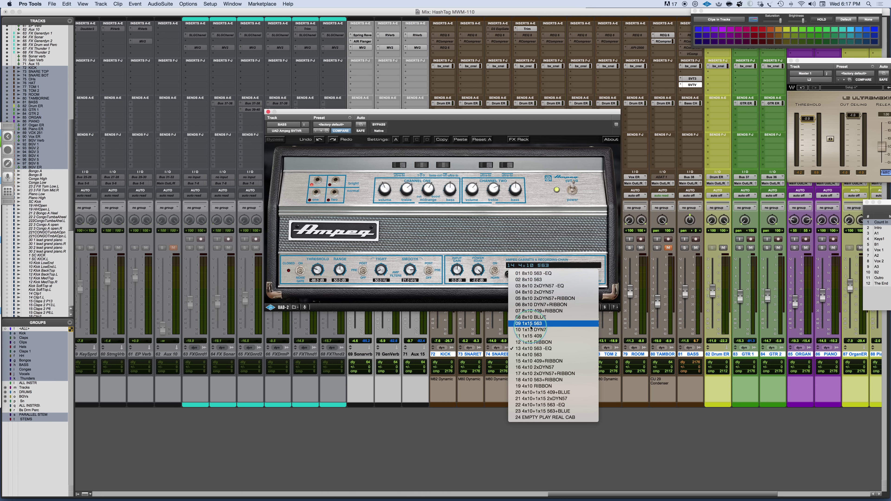
left_click(531, 329)
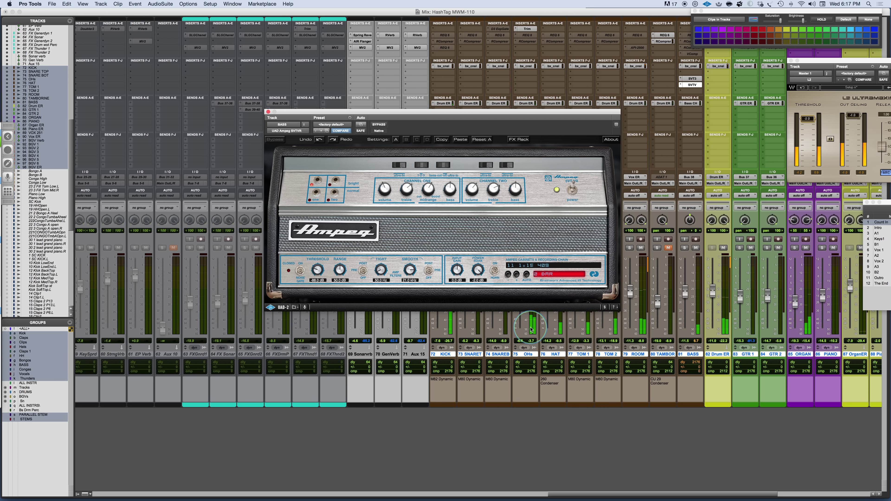
left_click(526, 268)
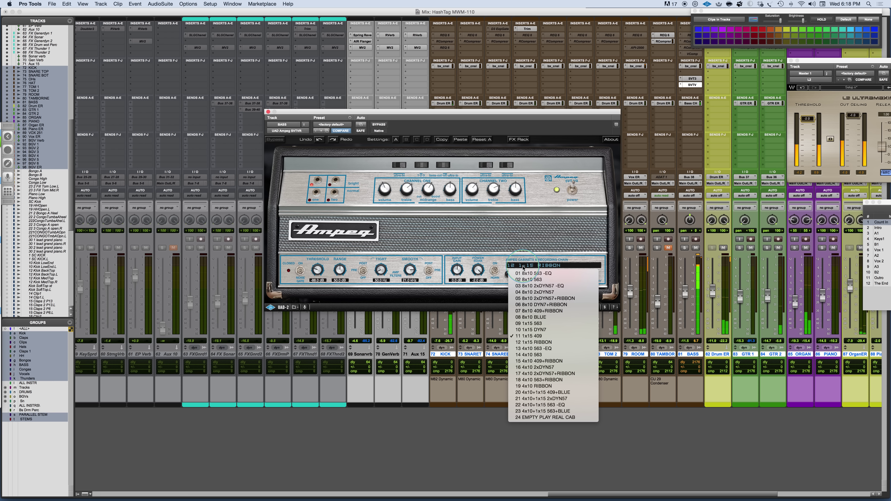
left_click(531, 323)
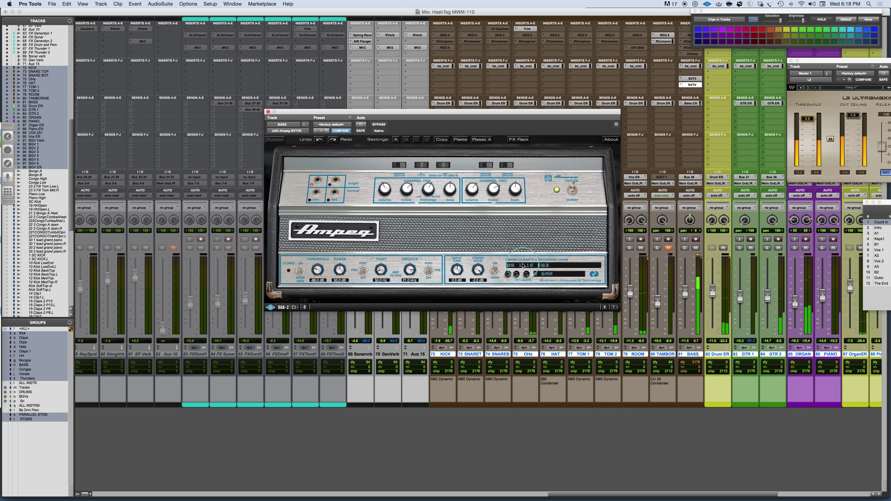
Step the recording chain forward to 13 4x10 563 -EQ and back to 11 1x15 409
left_click(516, 274)
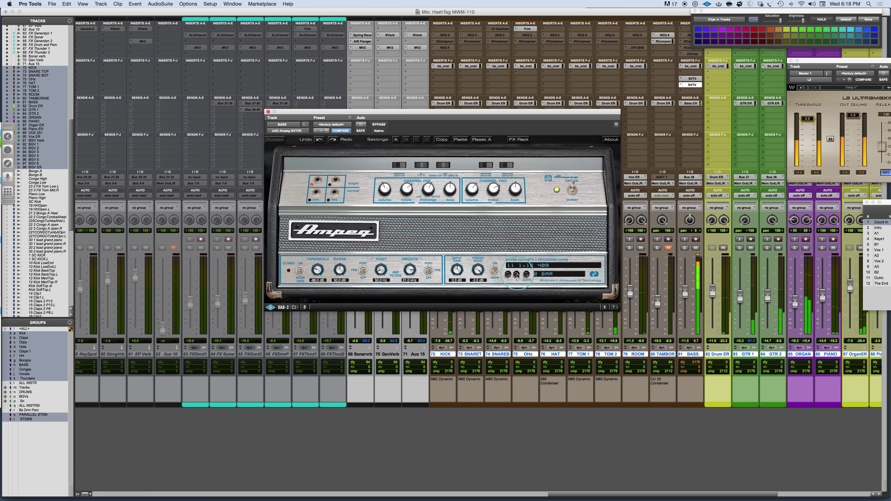
left_click(516, 273)
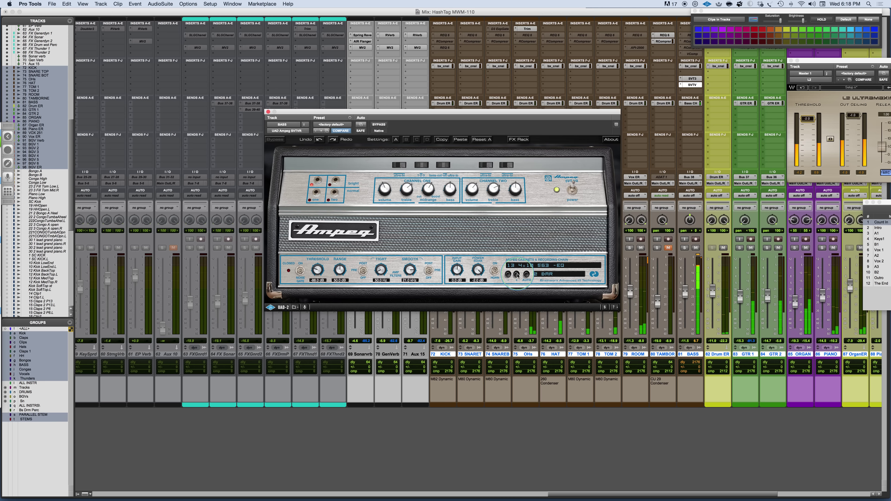
left_click(507, 274)
left_click(508, 274)
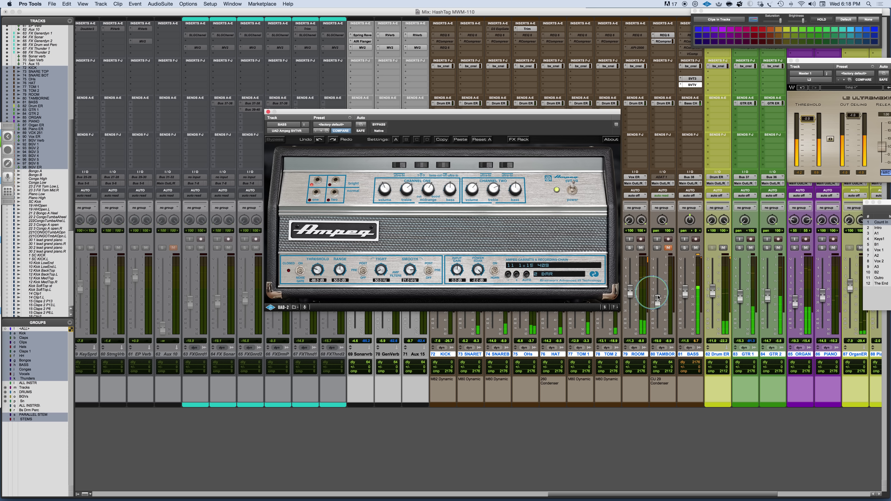
Fine-tune the BASS track's fader and the amp's channel one midrange against the full mix
left_click(685, 295)
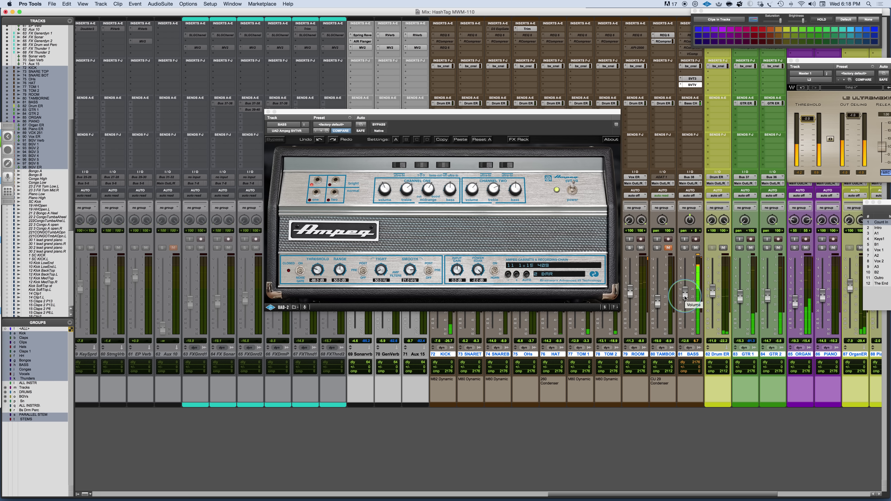
left_click(426, 187)
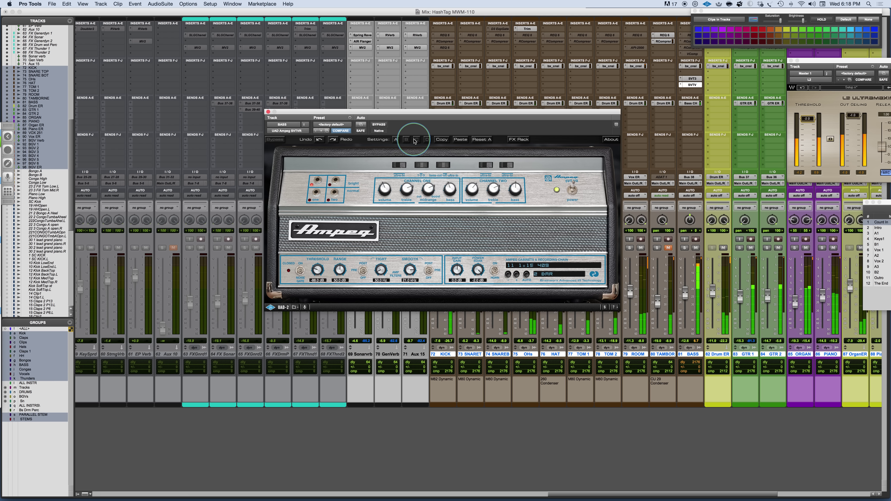
Compare the mix repeatedly with the amp plug-in bypassed and active, leave it active and stop playback
left_click(382, 125)
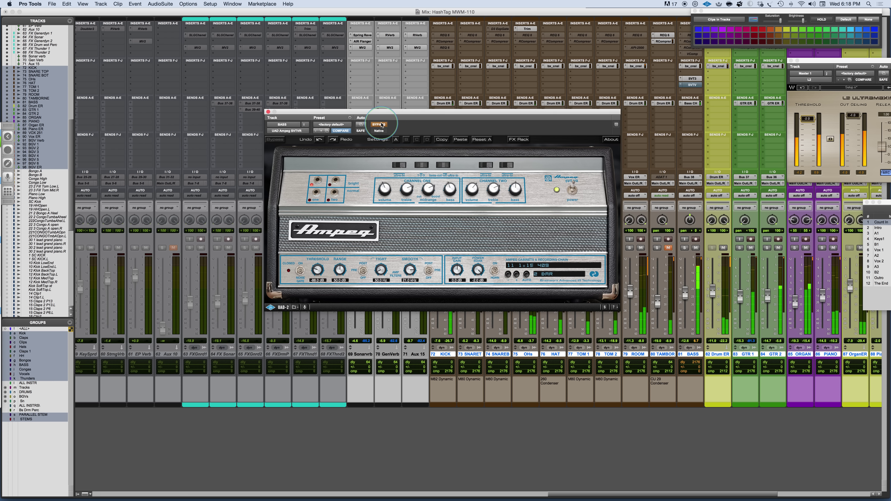
left_click(381, 125)
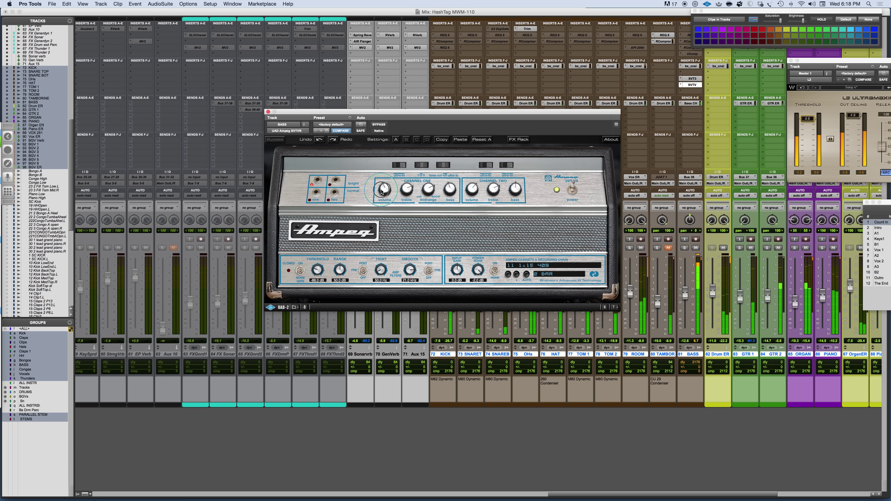
left_click(379, 126)
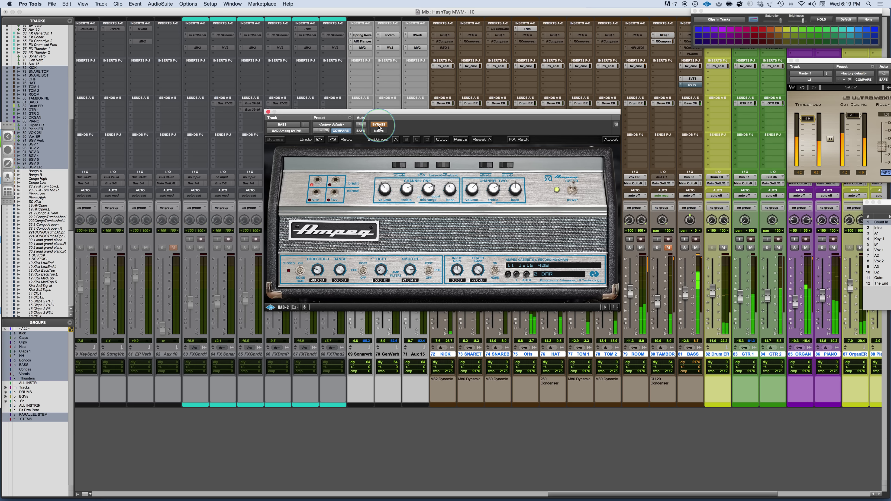
left_click(379, 126)
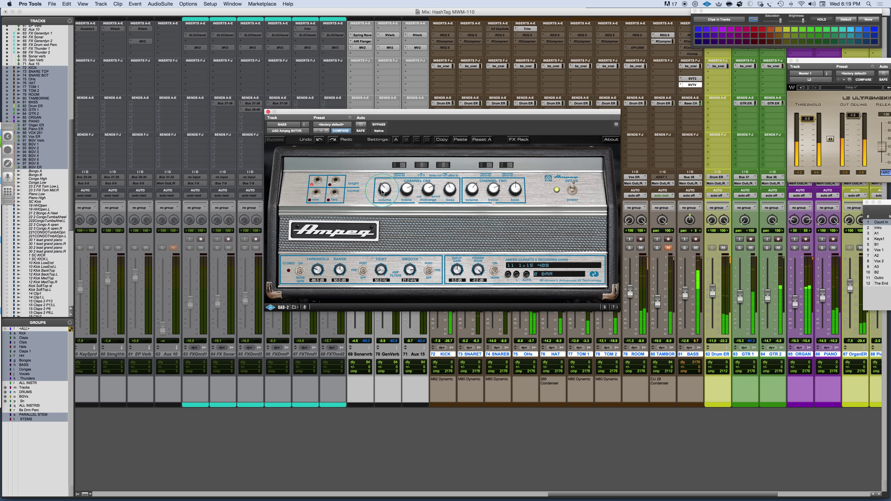
left_click(375, 126)
left_click(375, 127)
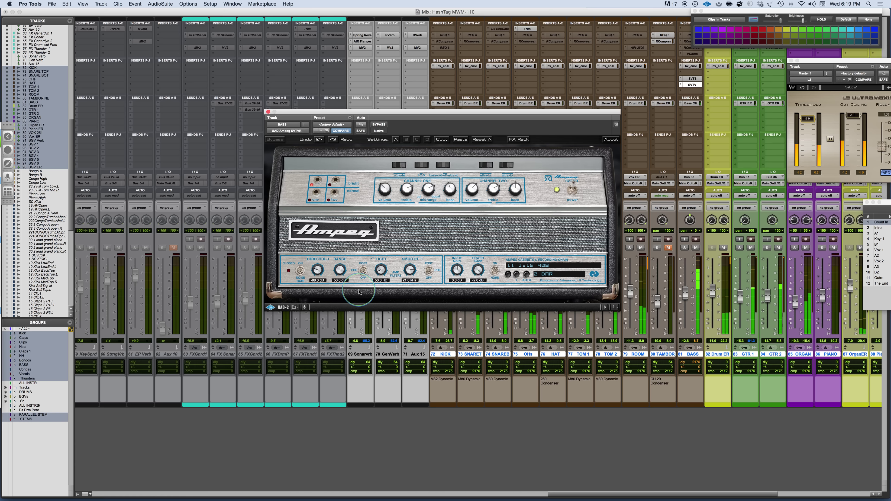
left_click(378, 125)
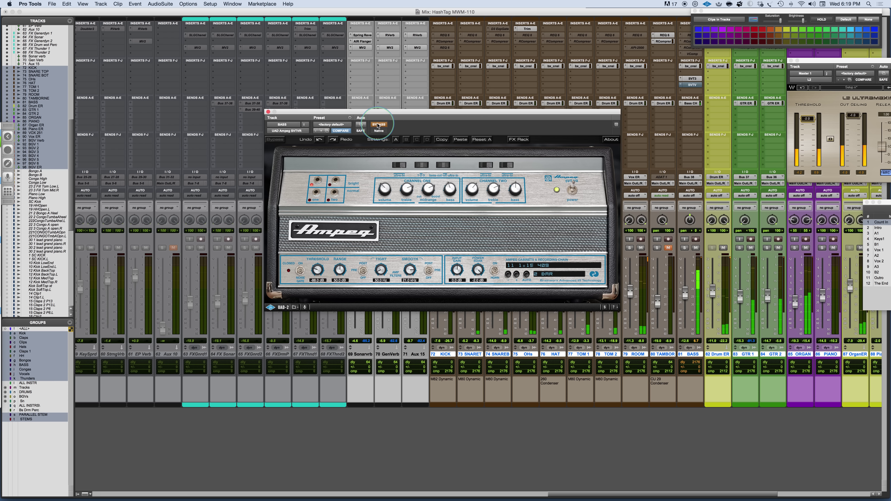
left_click(378, 125)
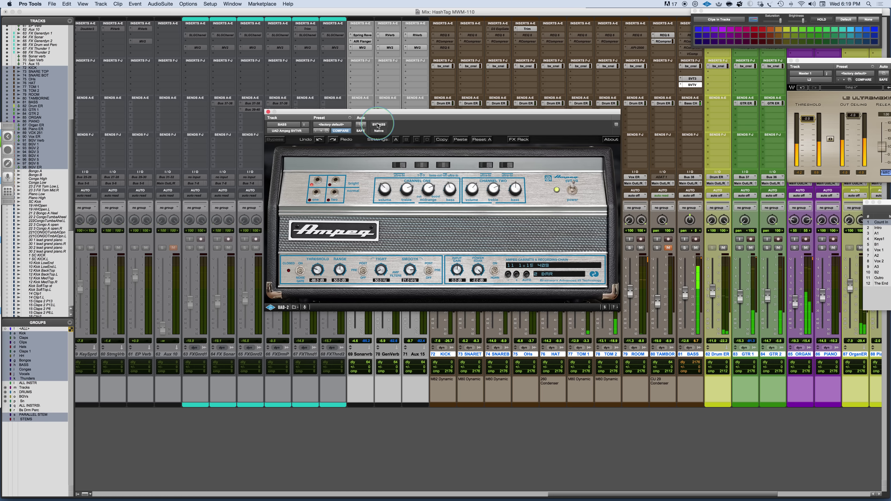
key("space")
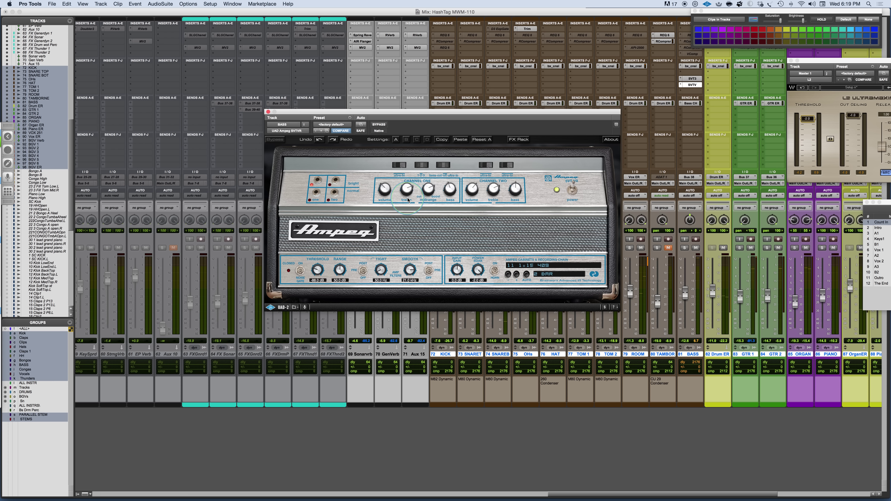